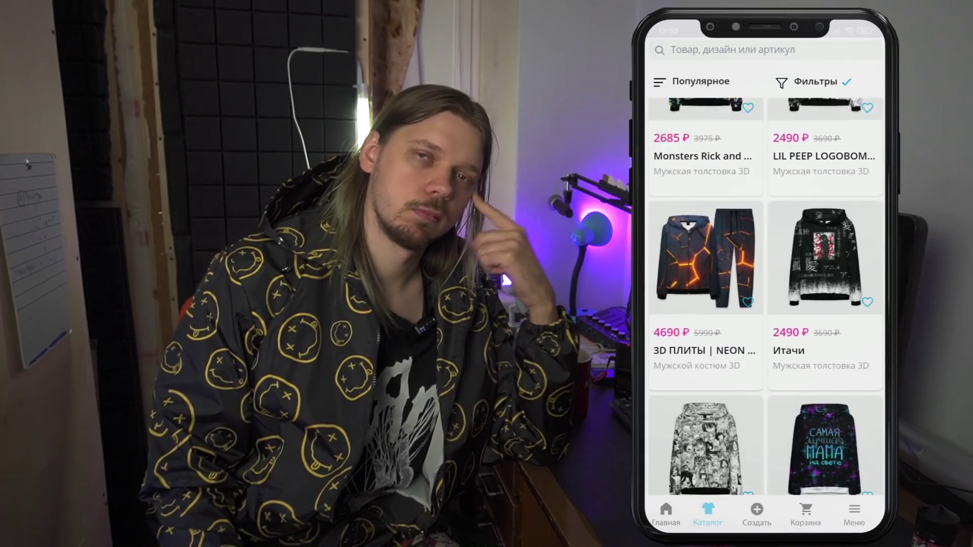
pyautogui.scroll(-5, 765, 304)
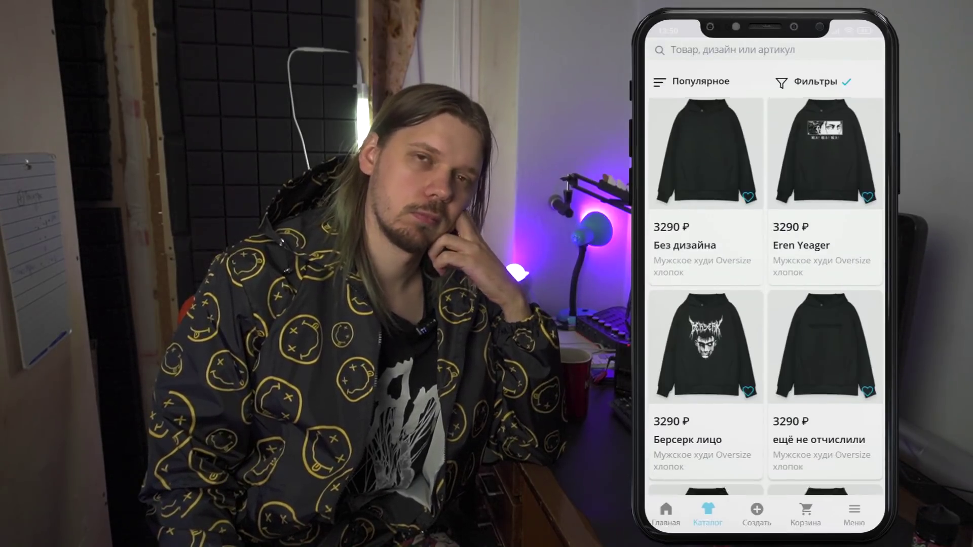
pyautogui.scroll(-2, 765, 303)
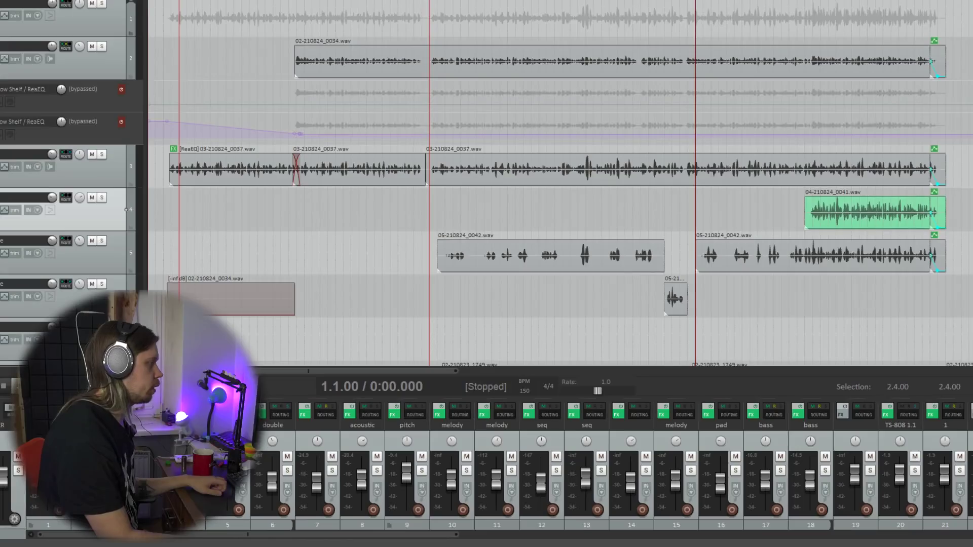
# Step: Look over the project's arrangement from the vocal tracks down to the bass and drum tracks and back
pyautogui.scroll(-20, 557, 182)
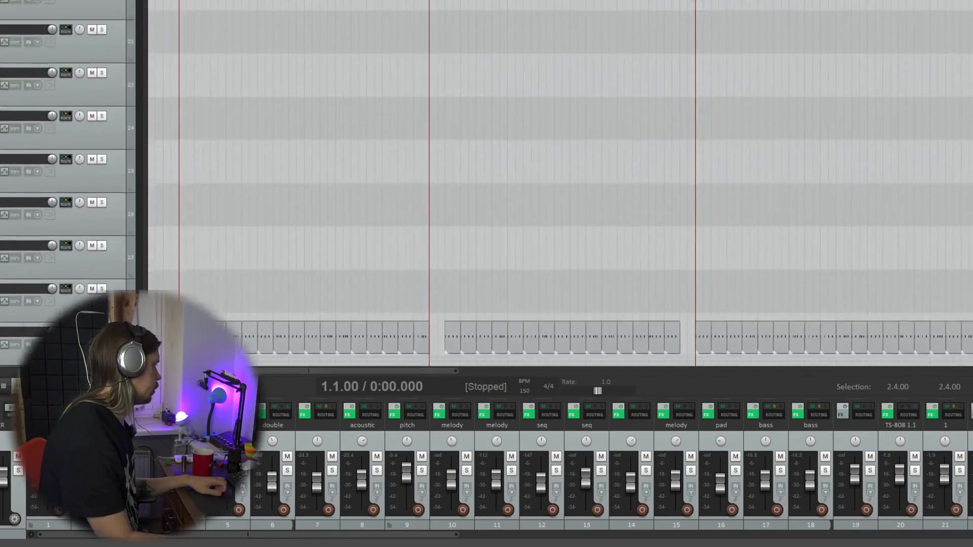
pyautogui.scroll(20, 557, 183)
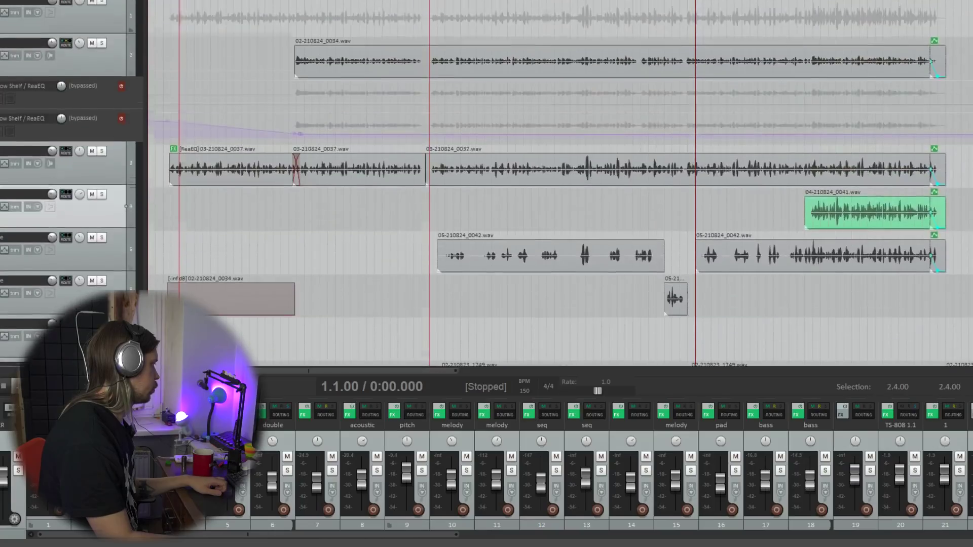
pyautogui.scroll(-10, 557, 182)
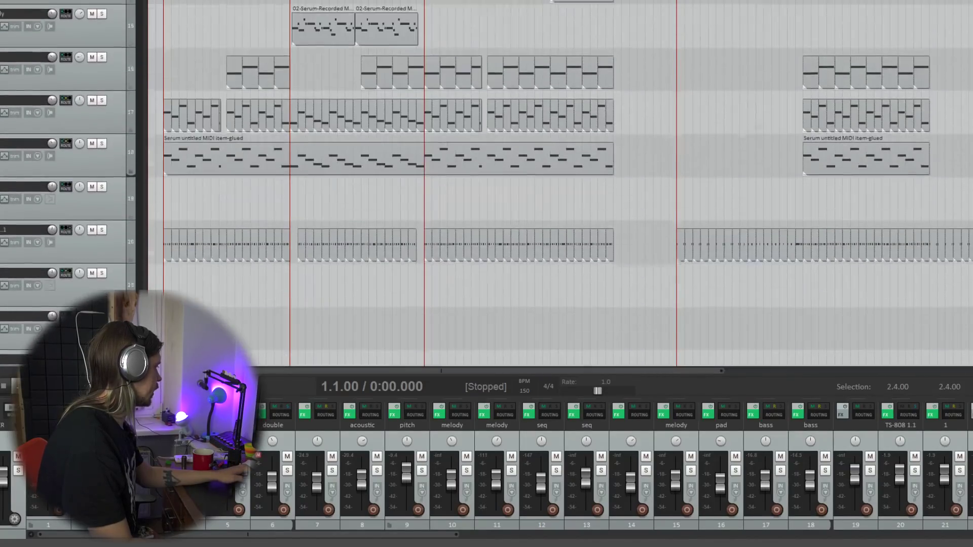
pyautogui.scroll(6, 557, 182)
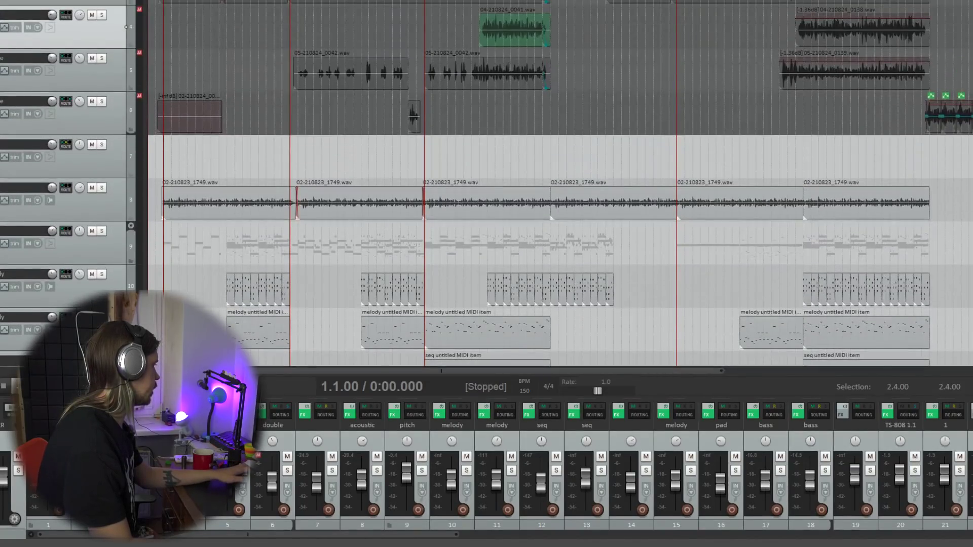
pyautogui.scroll(5, 561, 172)
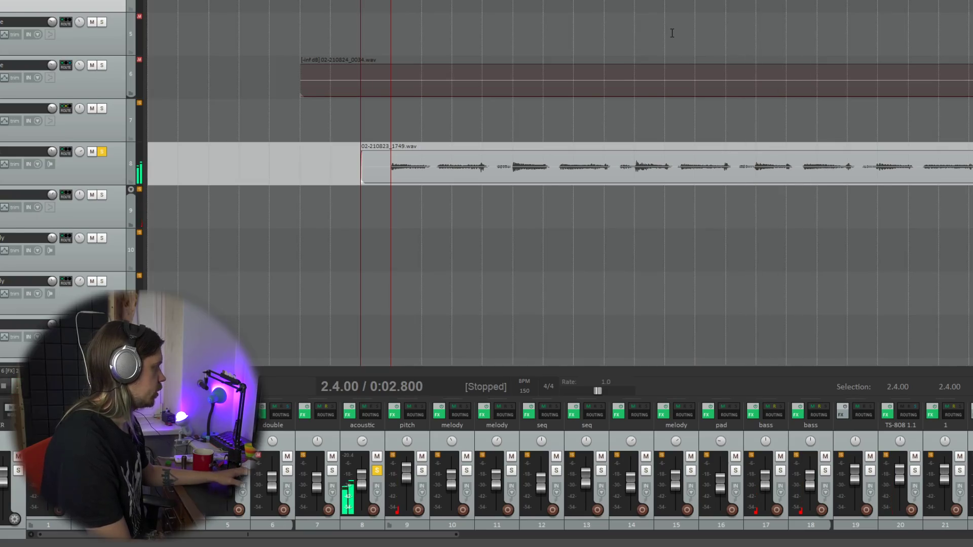
# Step: Unsolo the acoustic track and bring the TS-808 1.1 track below the melody, pad and bass tracks into view
pyautogui.scroll(-5, 677, 61)
pyautogui.click(105, 151)
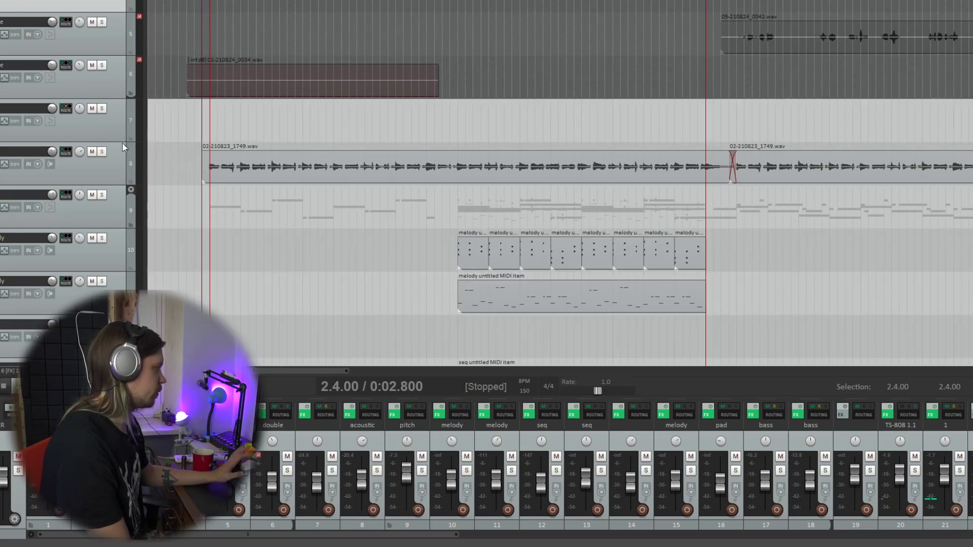
pyautogui.scroll(-3, 703, 18)
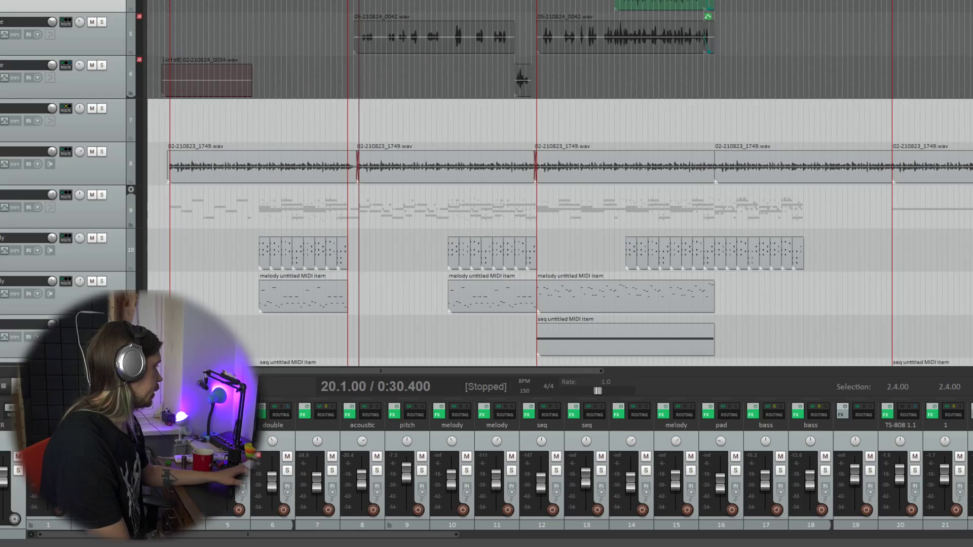
pyautogui.scroll(-5, 557, 183)
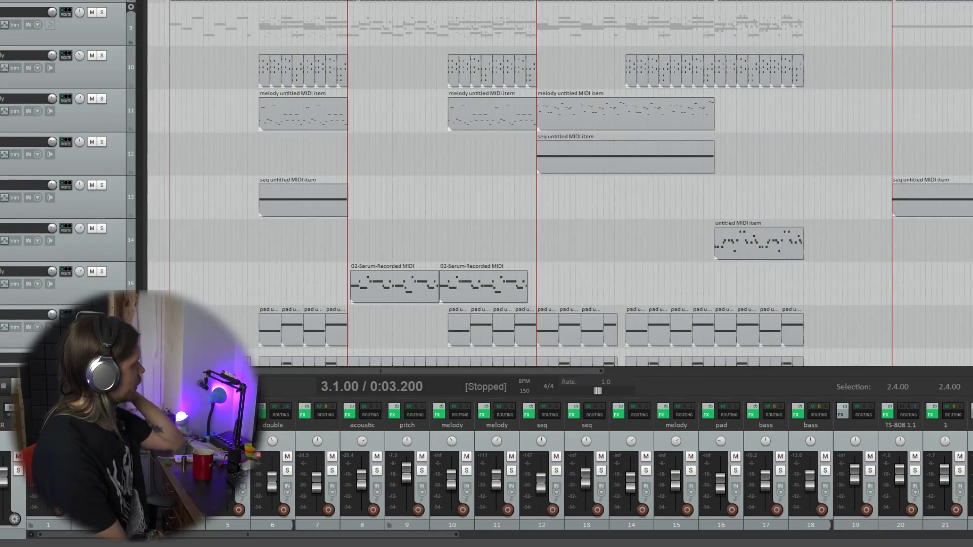
pyautogui.scroll(-8, 557, 182)
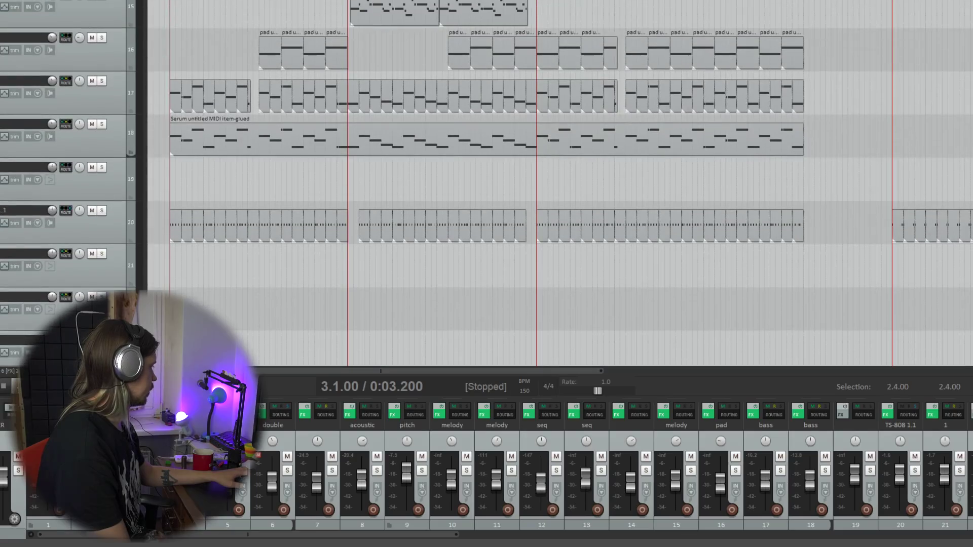
# Step: Solo the TS-808 1.1 drum track and play it from bar 3
pyautogui.click(102, 210)
pyautogui.scroll(3, 504, 203)
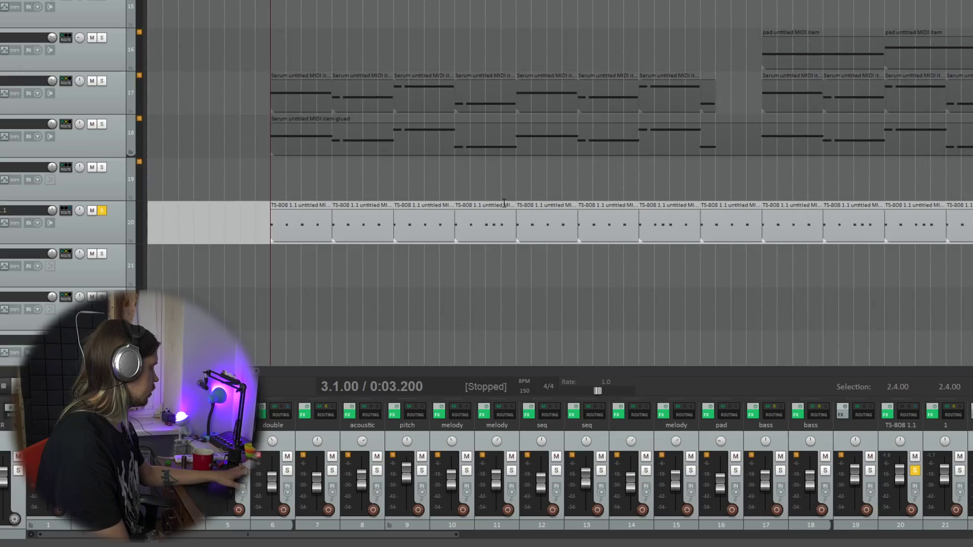
pyautogui.press('space')
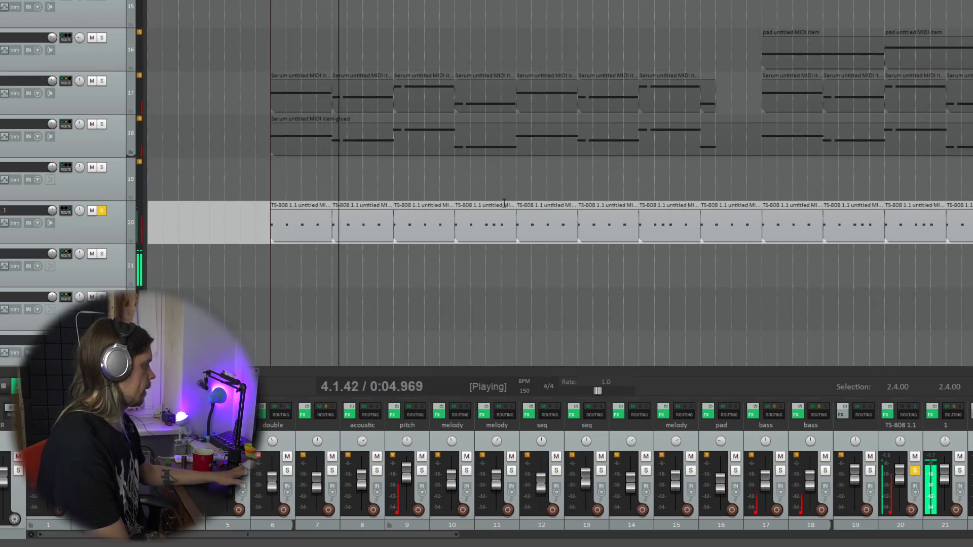
pyautogui.press('space')
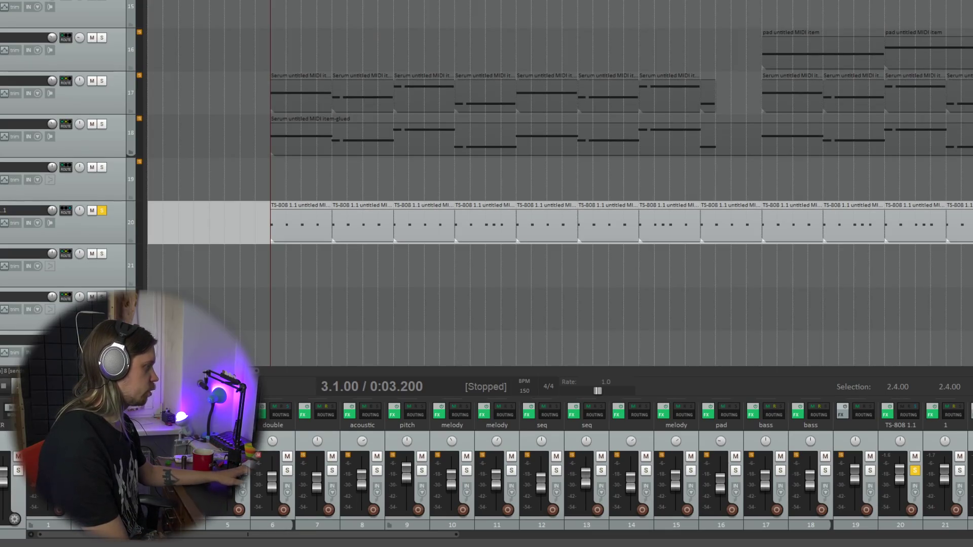
# Step: Solo the Addictive Drums 2 track and listen to it on its own
pyautogui.scroll(-10, 557, 183)
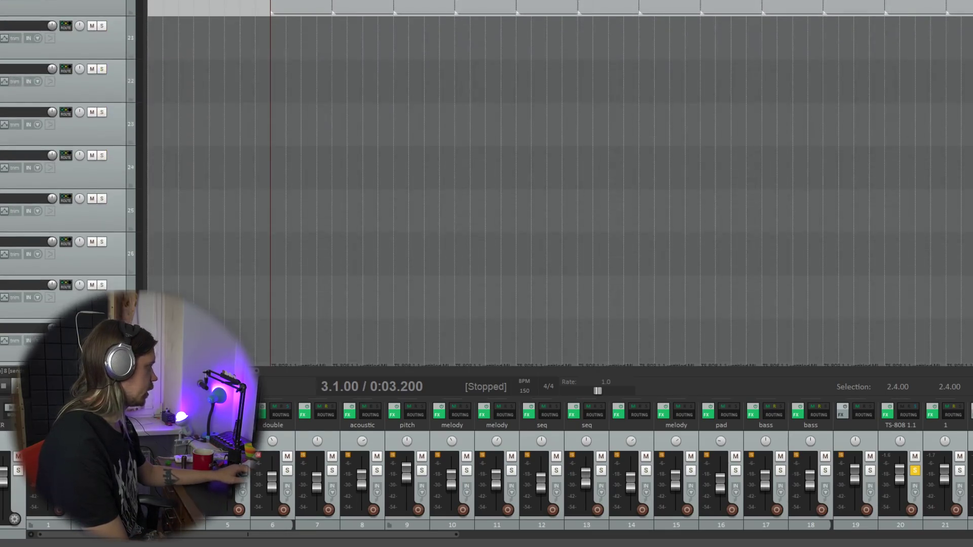
pyautogui.scroll(1, 124, 193)
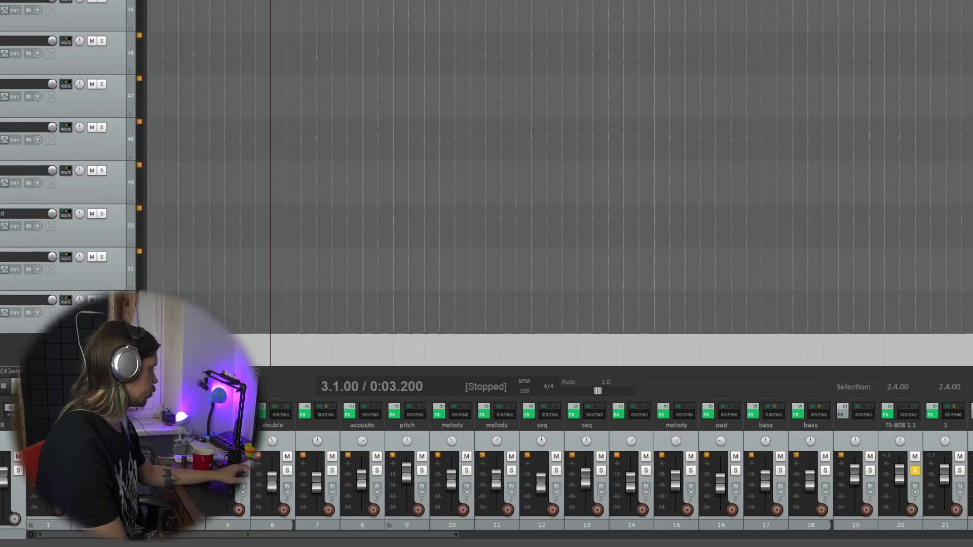
pyautogui.click(102, 185)
pyautogui.press('space')
pyautogui.press('space')
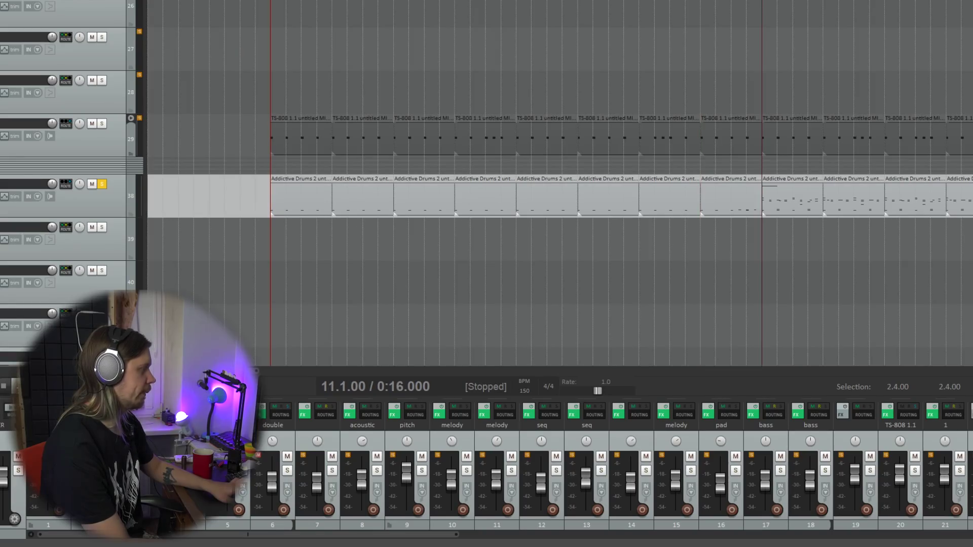
# Step: Play the soloed Addictive Drums 2 track from bar 11
pyautogui.hscroll(5, 879, 199)
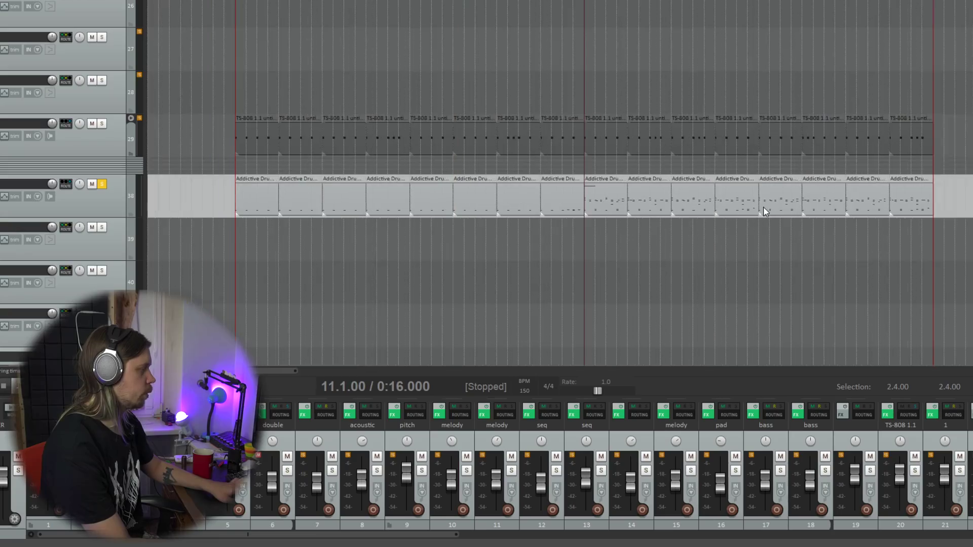
pyautogui.press('space')
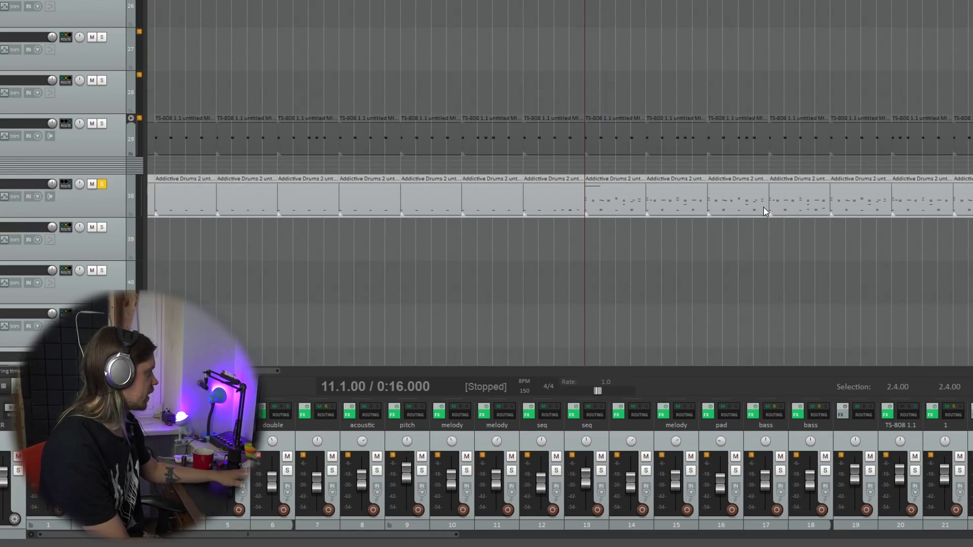
pyautogui.press('space')
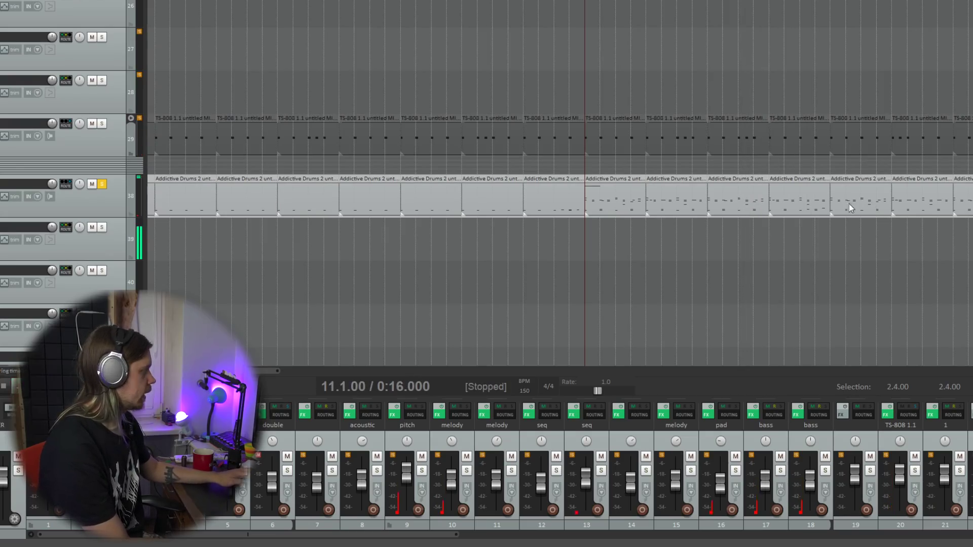
# Step: Play the TS-808 1.1 track in solo from bar 11 and turn its solo off
pyautogui.scroll(5, 65, 158)
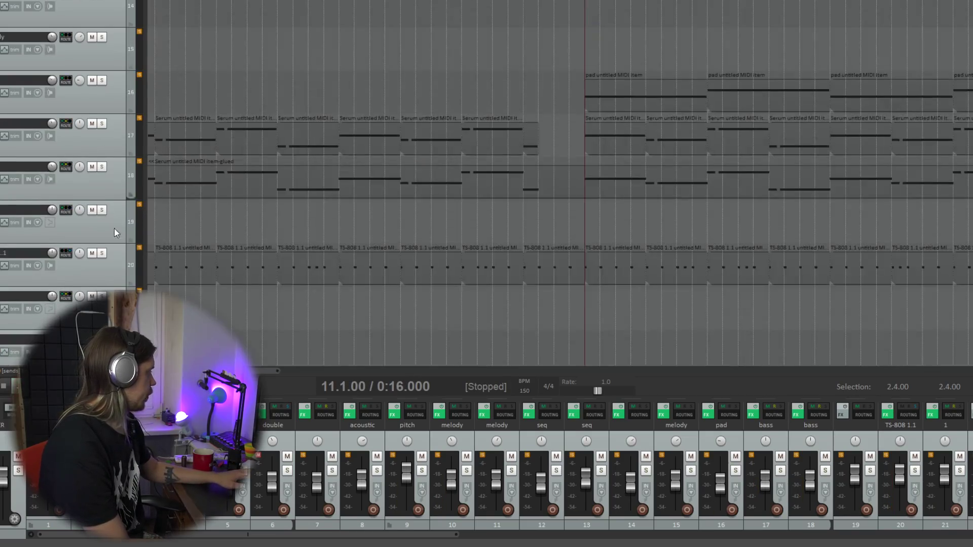
pyautogui.scroll(-5, 98, 257)
pyautogui.click(101, 254)
pyautogui.scroll(-1, 101, 251)
pyautogui.press('space')
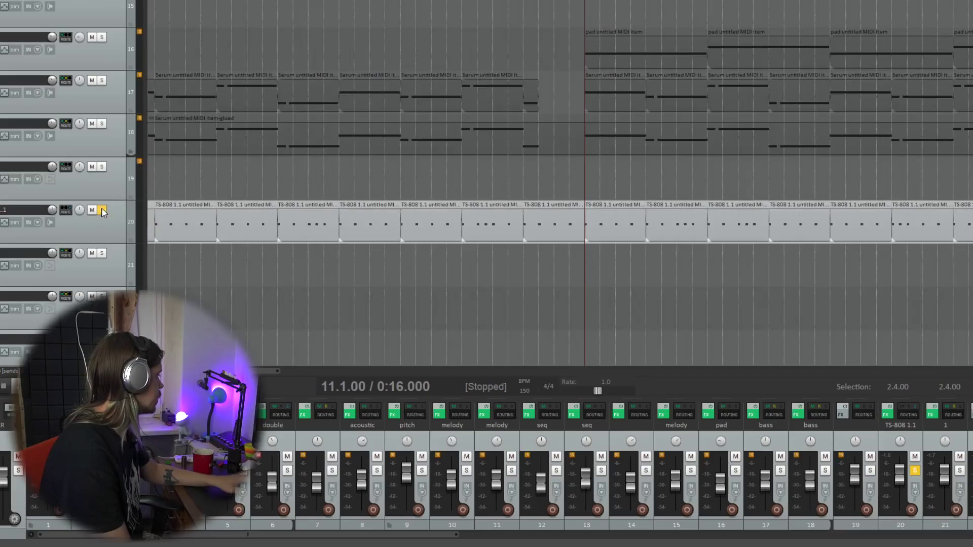
pyautogui.click(101, 210)
pyautogui.scroll(-4, 195, 111)
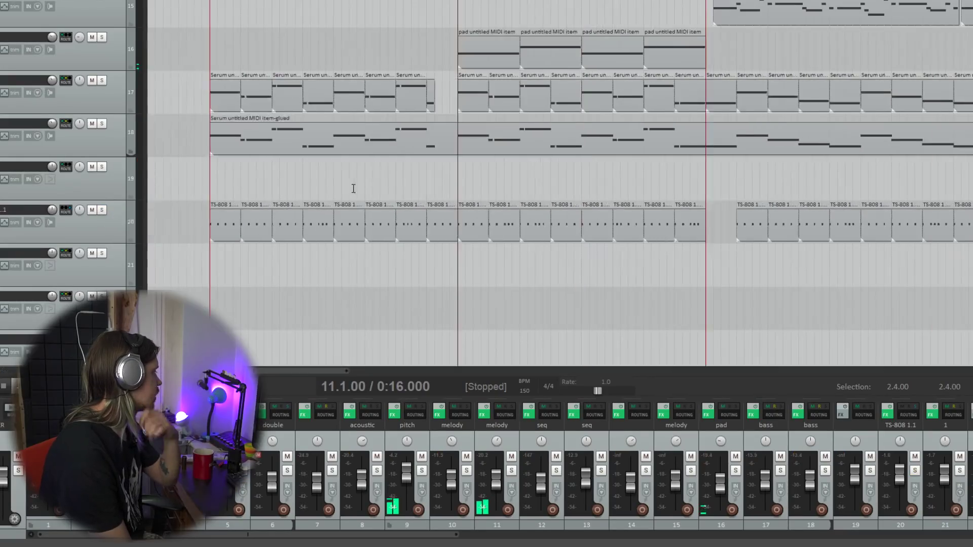
# Step: Solo the bass on track 17 and play it from bar 3
pyautogui.click(102, 81)
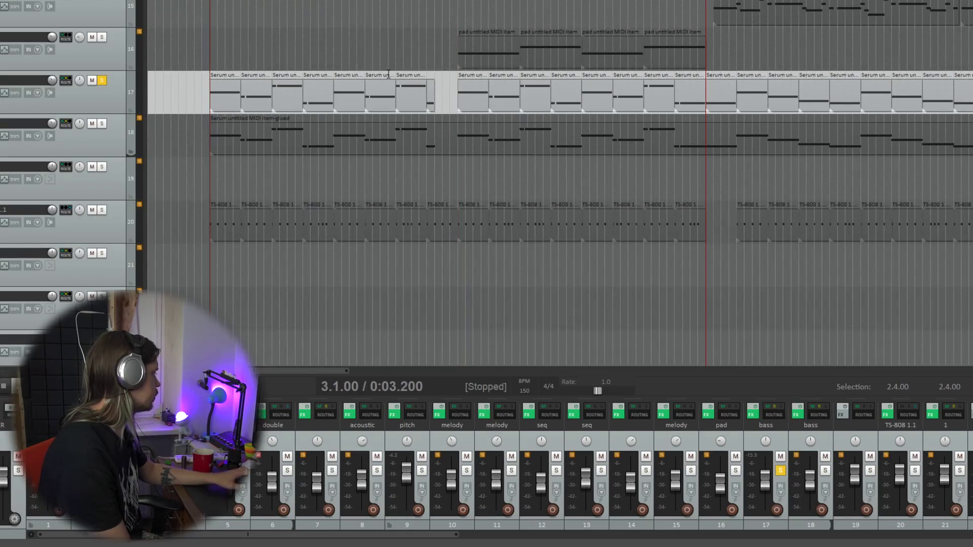
pyautogui.press('space')
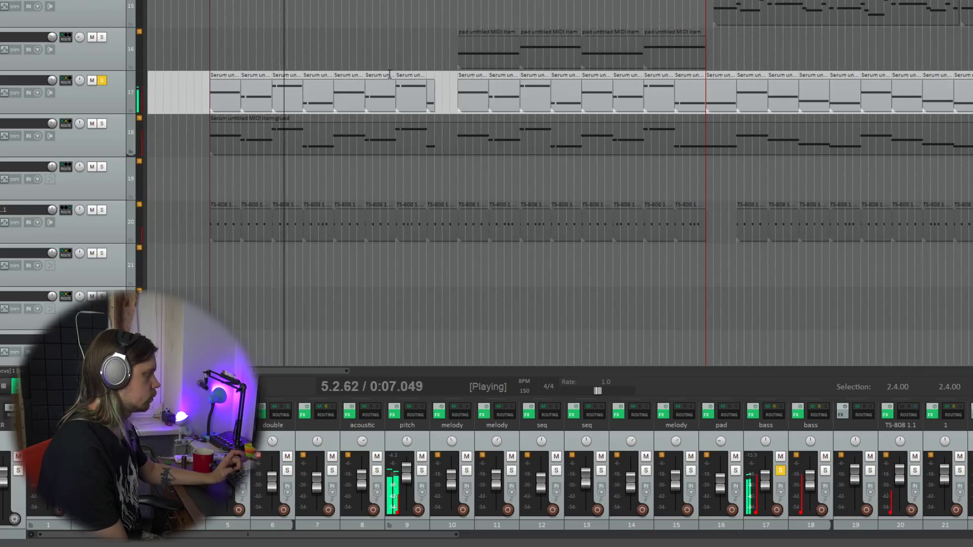
pyautogui.press('space')
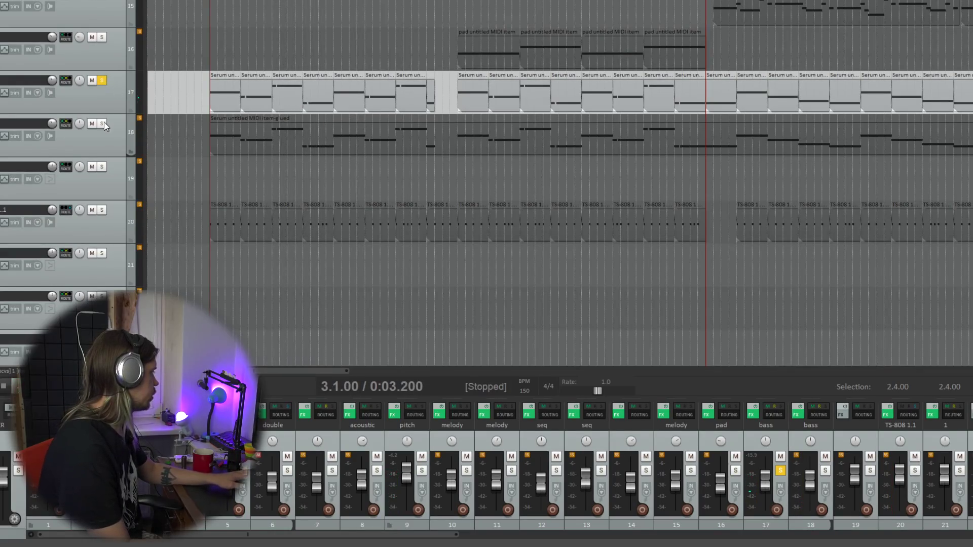
# Step: Add the second bass on track 18 to the solo and play both basses together from bar 3
pyautogui.click(102, 123)
pyautogui.press('space')
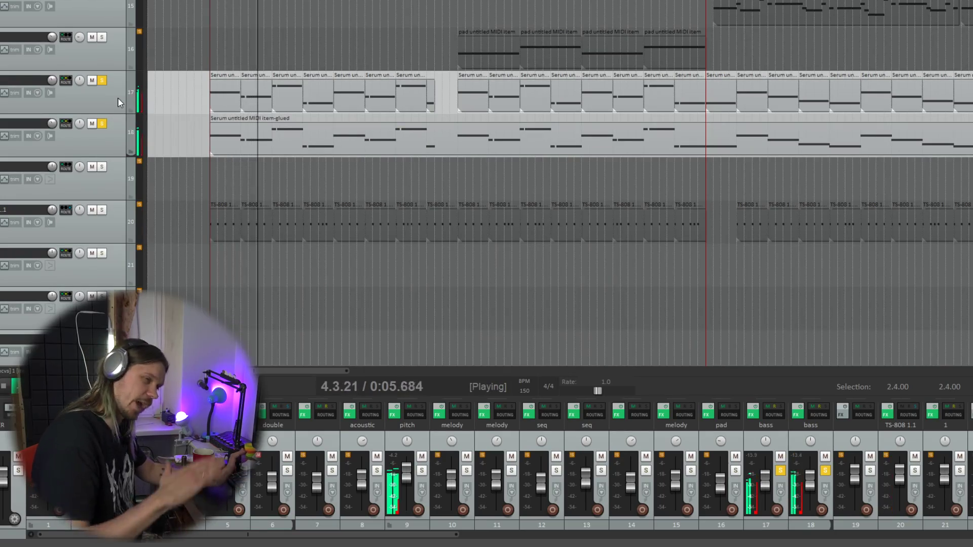
pyautogui.press('space')
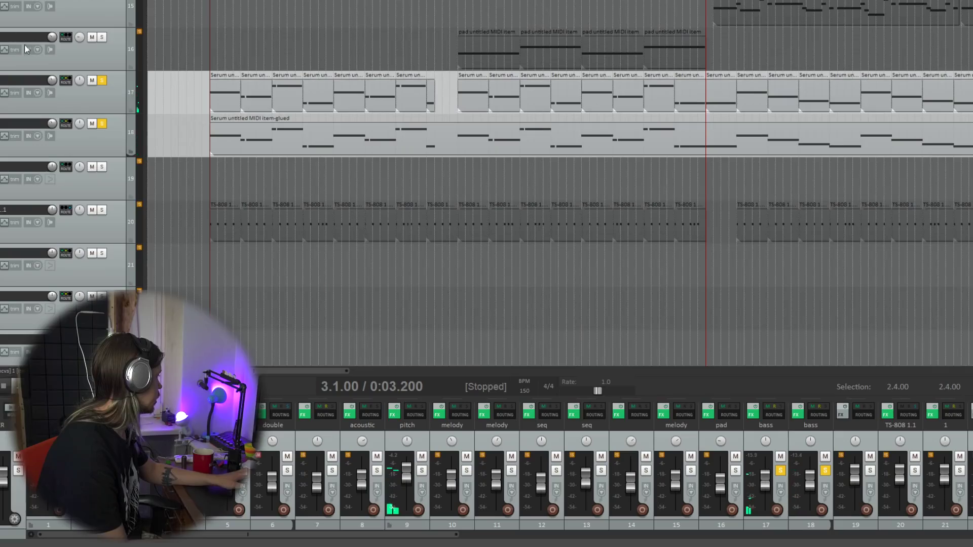
# Step: Open the effects chain of the bass on track 17 and examine its ReaComp compressor's auxiliary-input settings during playback
pyautogui.press('f')
pyautogui.scroll(2, 93, 220)
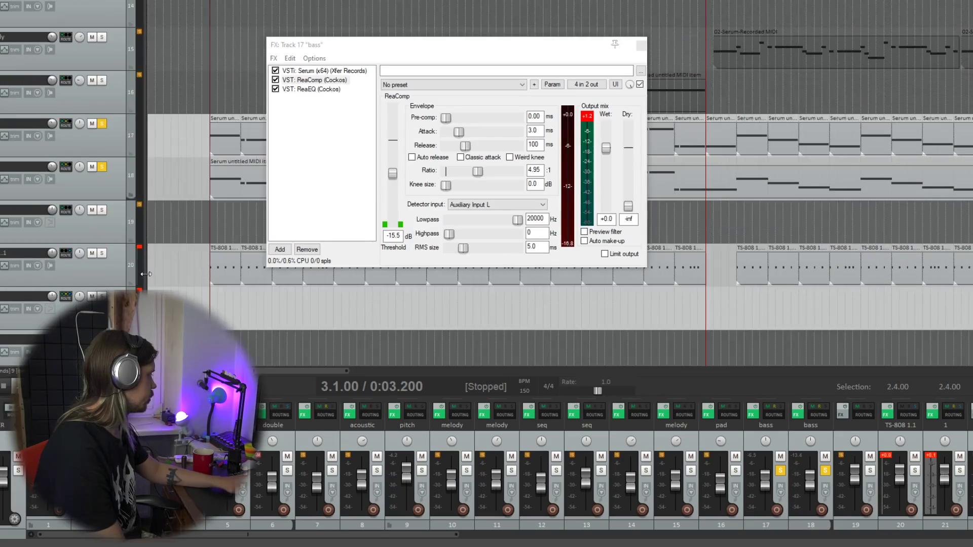
pyautogui.press('space')
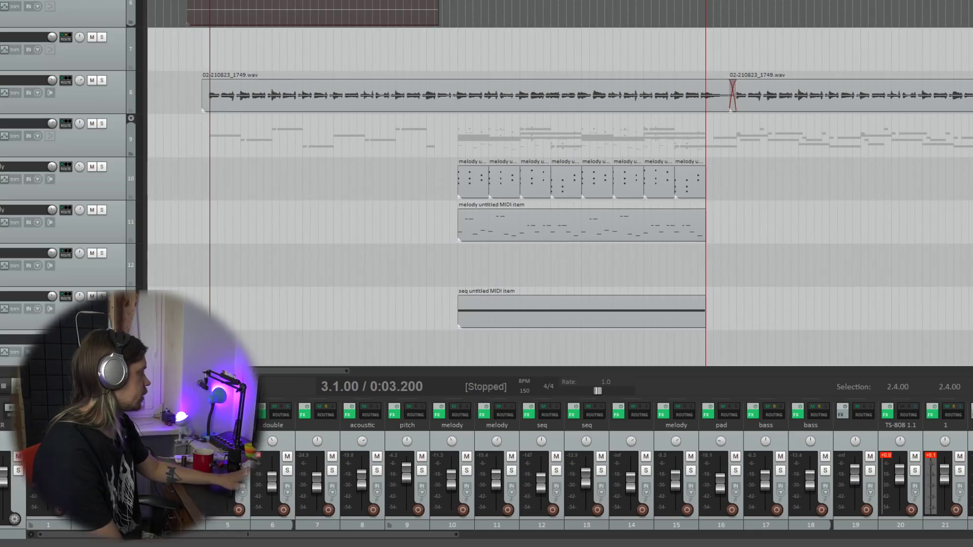
# Step: Play the pad on track 16 in solo from bar 11
pyautogui.scroll(-3, 111, 261)
pyautogui.press('space')
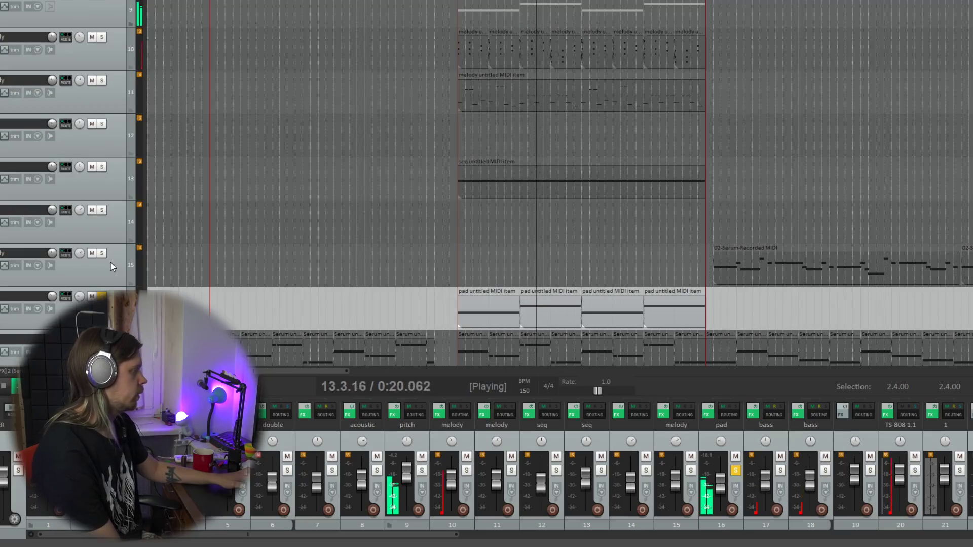
pyautogui.press('space')
# Step: Play the melody on track 10 in solo from bar 11 and turn its solo off
pyautogui.scroll(4, 116, 248)
pyautogui.click(120, 238)
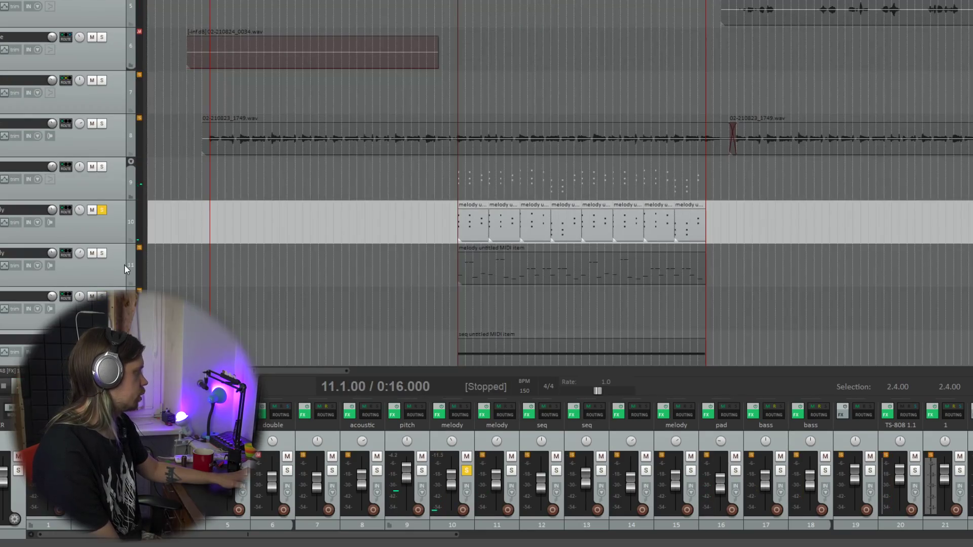
pyautogui.press('space')
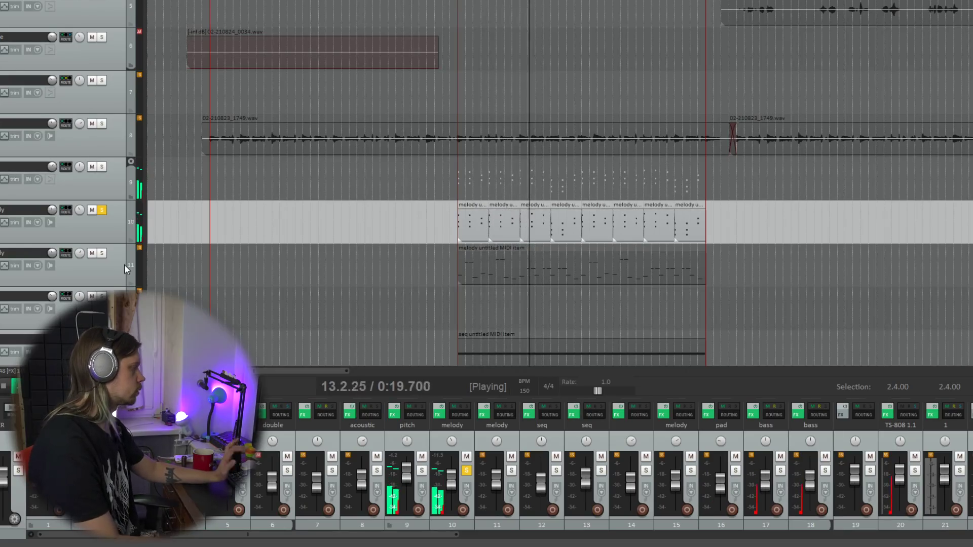
pyautogui.press('space')
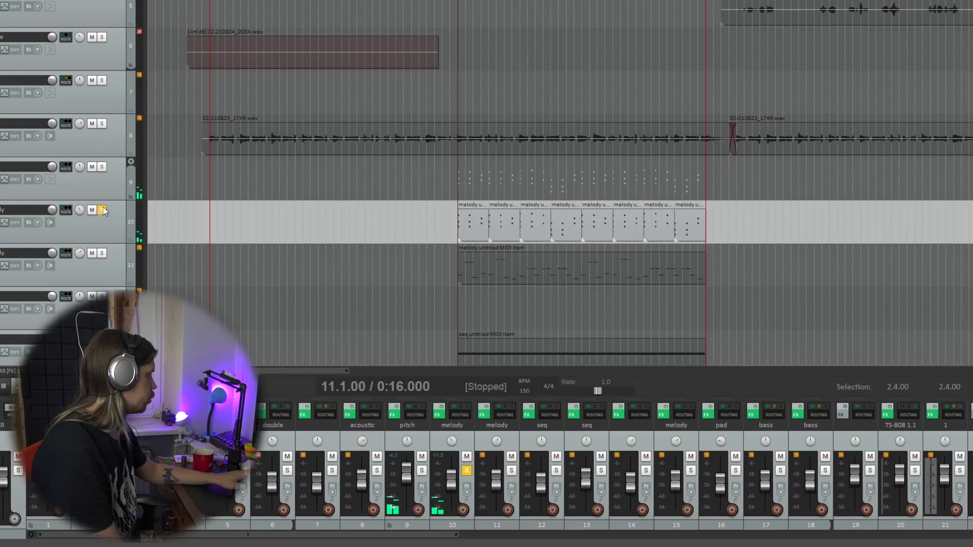
pyautogui.click(102, 209)
pyautogui.scroll(-2, 117, 223)
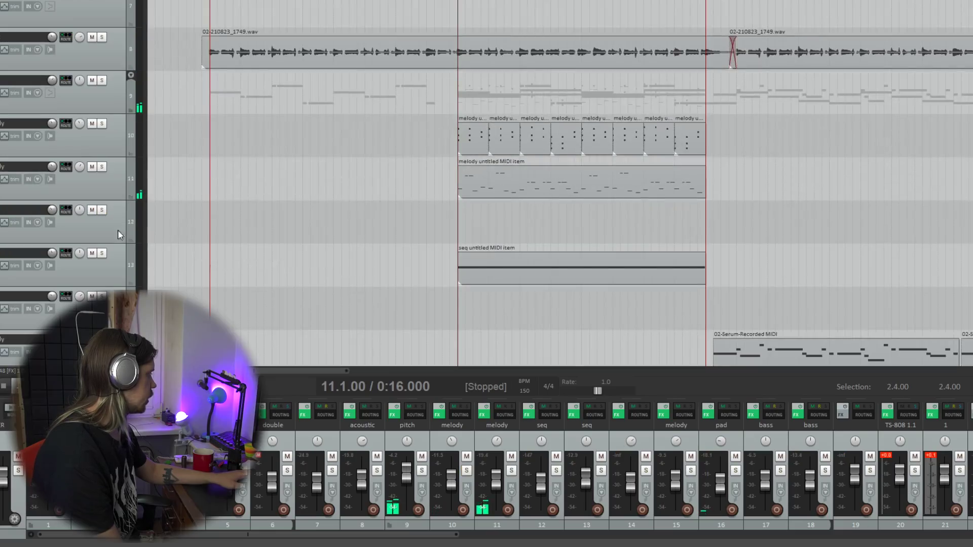
# Step: Play the seq on track 13 in solo from bar 11 and turn its solo off
pyautogui.click(102, 253)
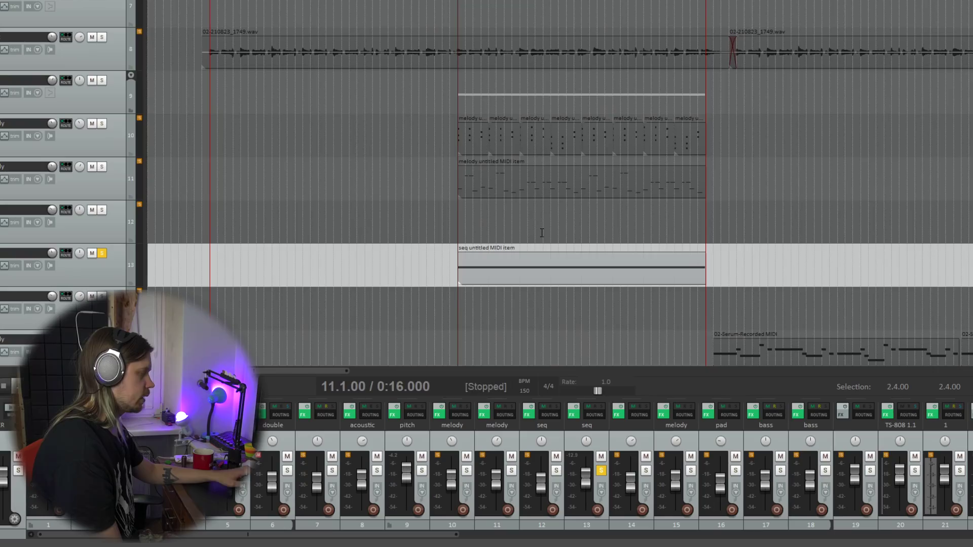
pyautogui.press('space')
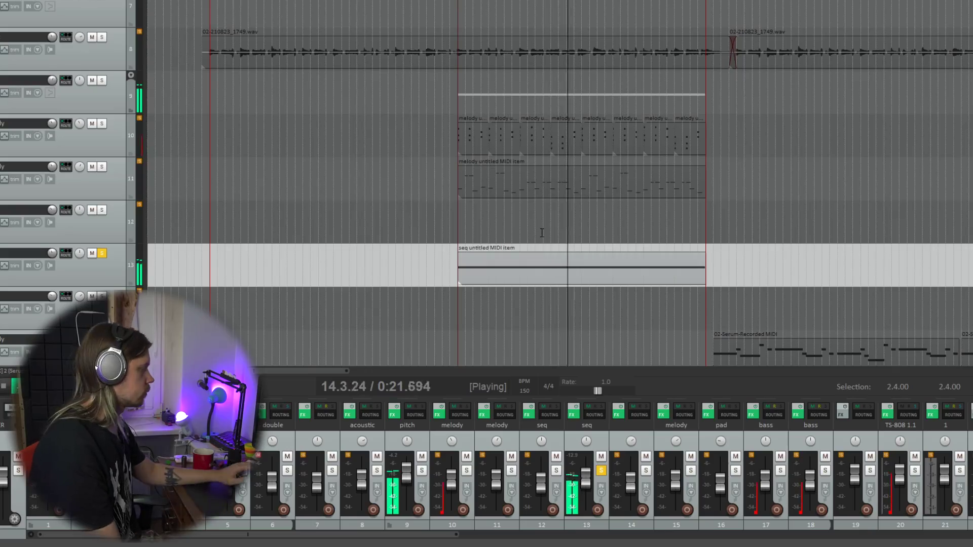
pyautogui.press('space')
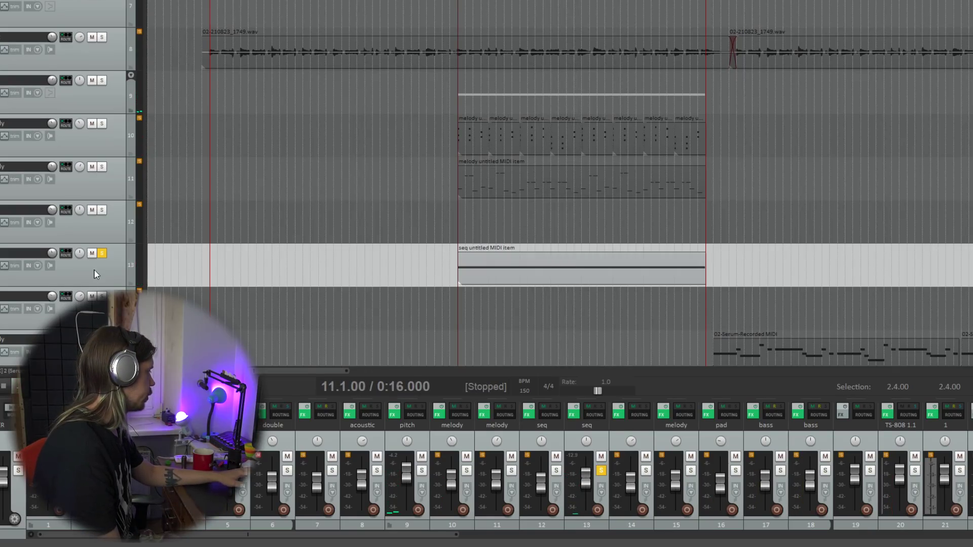
pyautogui.click(102, 254)
# Step: Play the melody on track 11 in solo from bar 11, then with all instrument tracks by turning its solo off
pyautogui.click(101, 166)
pyautogui.press('space')
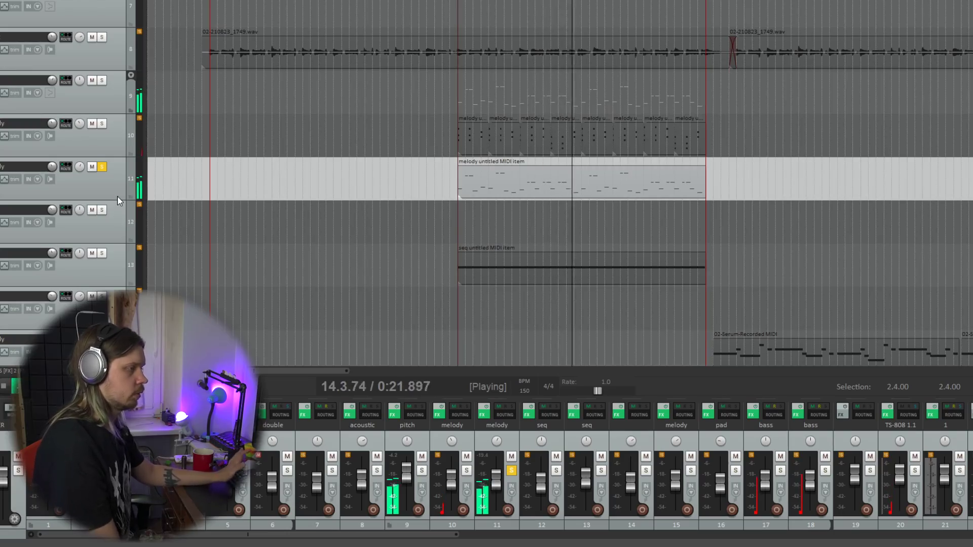
pyautogui.click(101, 167)
pyautogui.press('space')
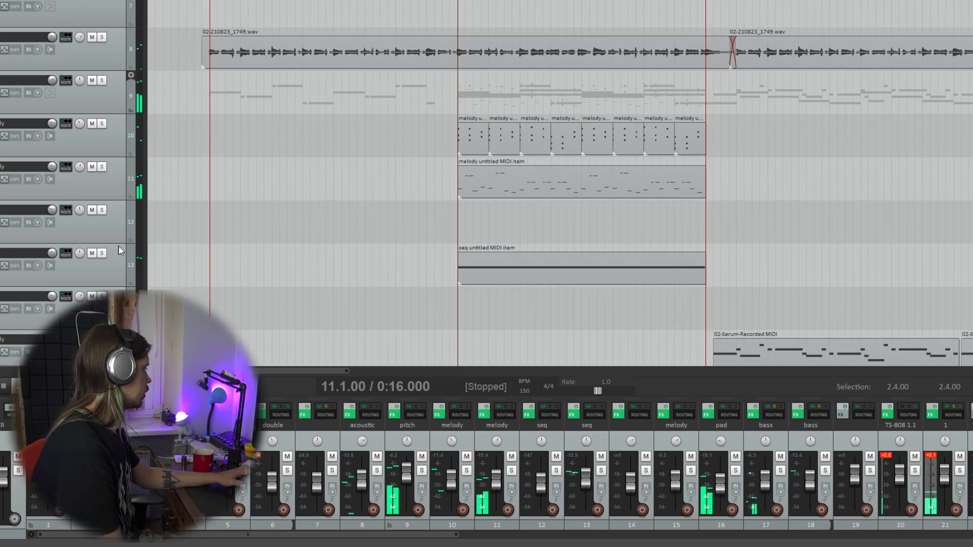
# Step: Play the Serum melody on track 15 in solo from bar 19
pyautogui.scroll(-4, 120, 250)
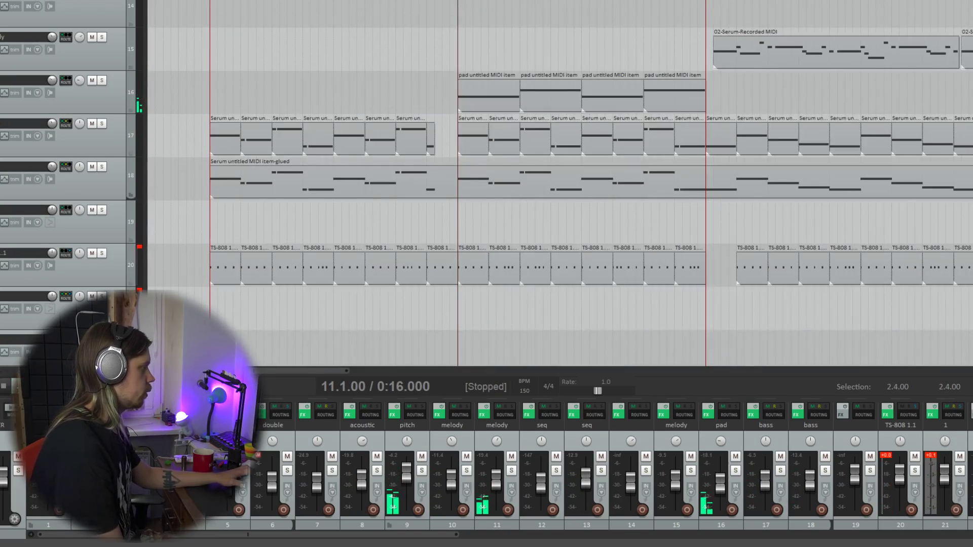
pyautogui.scroll(3, 740, 189)
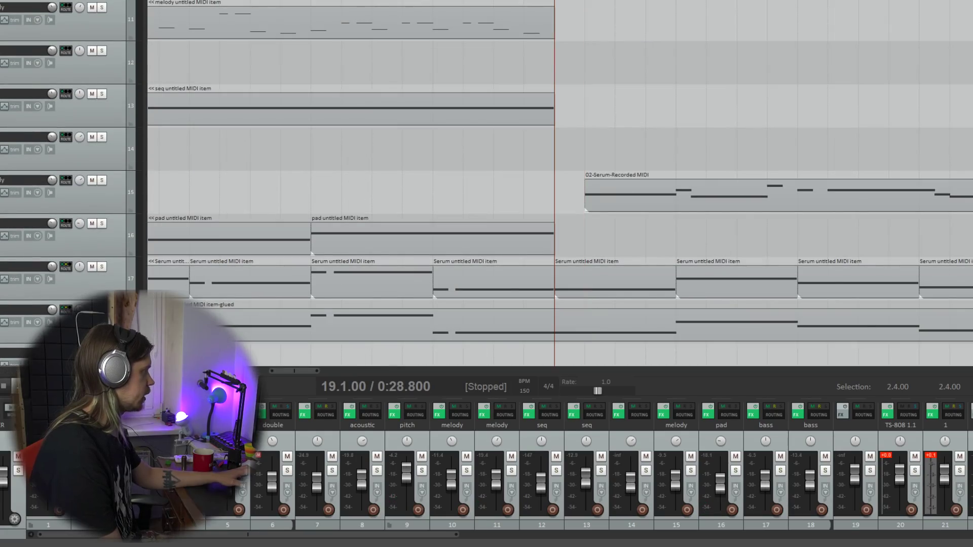
pyautogui.click(103, 180)
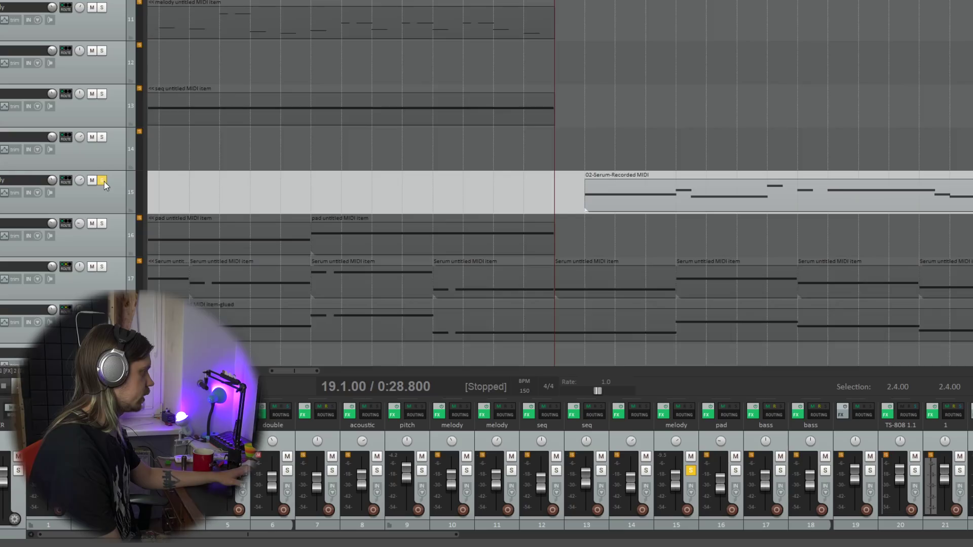
pyautogui.press('space')
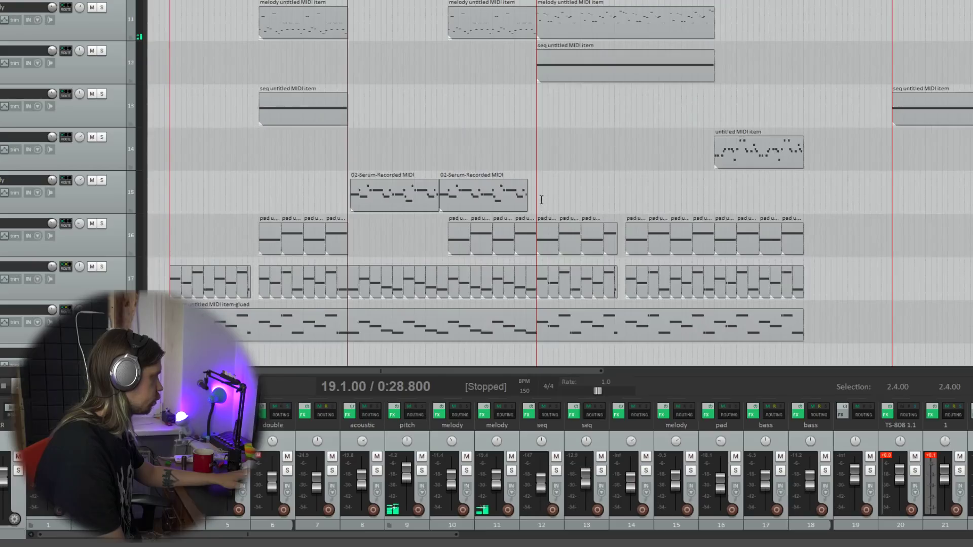
# Step: Play the MIDI item on track 14 in solo from bar 52 and turn its solo off
pyautogui.scroll(3, 564, 138)
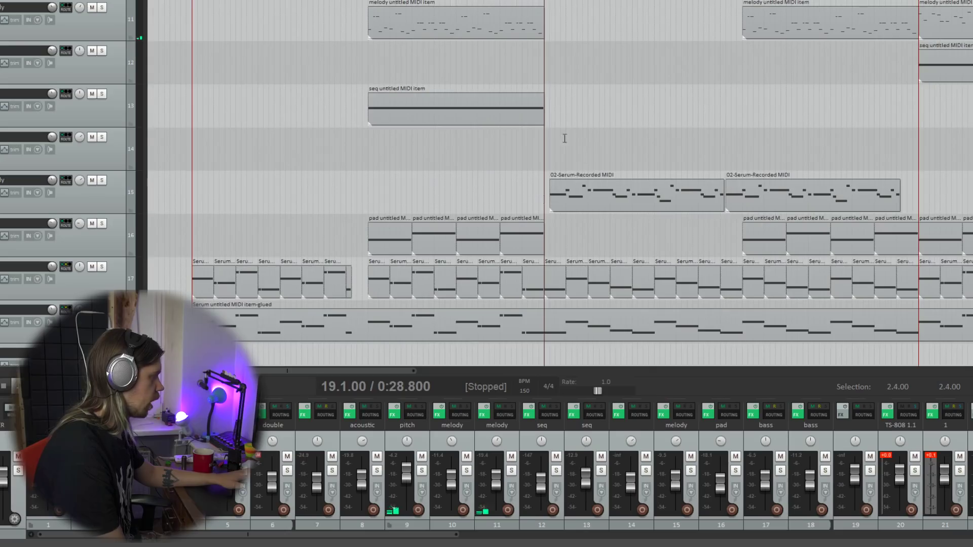
pyautogui.scroll(6, 560, 182)
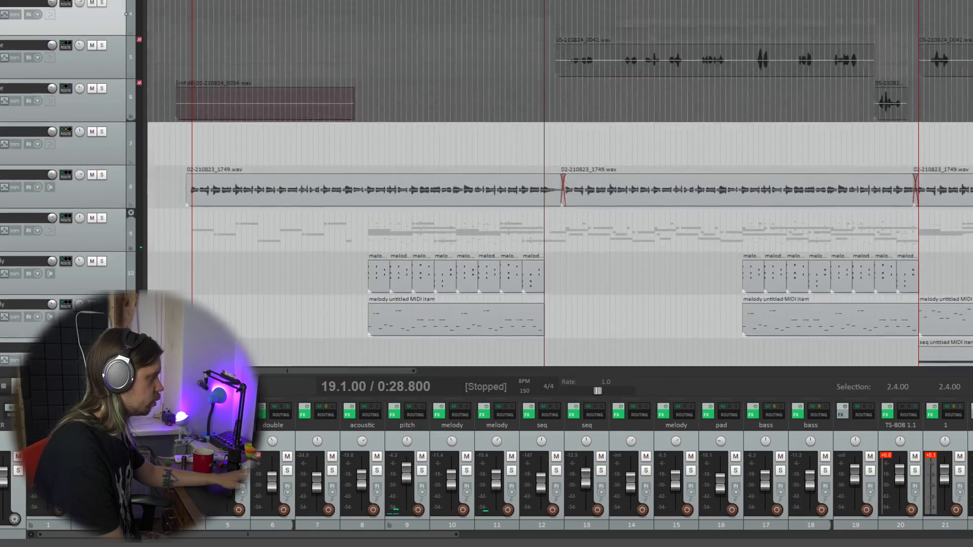
pyautogui.scroll(-3, 560, 182)
pyautogui.scroll(-5, 559, 182)
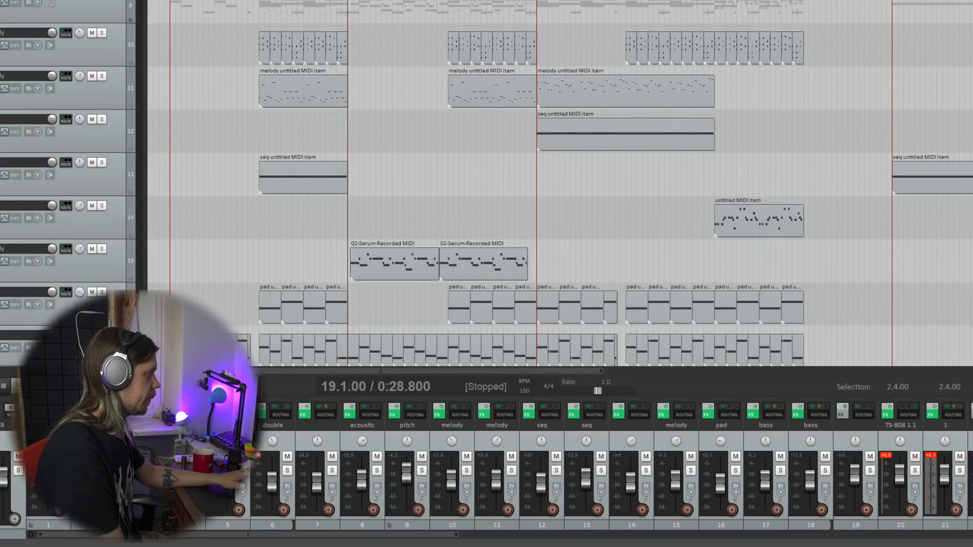
pyautogui.scroll(3, 862, 145)
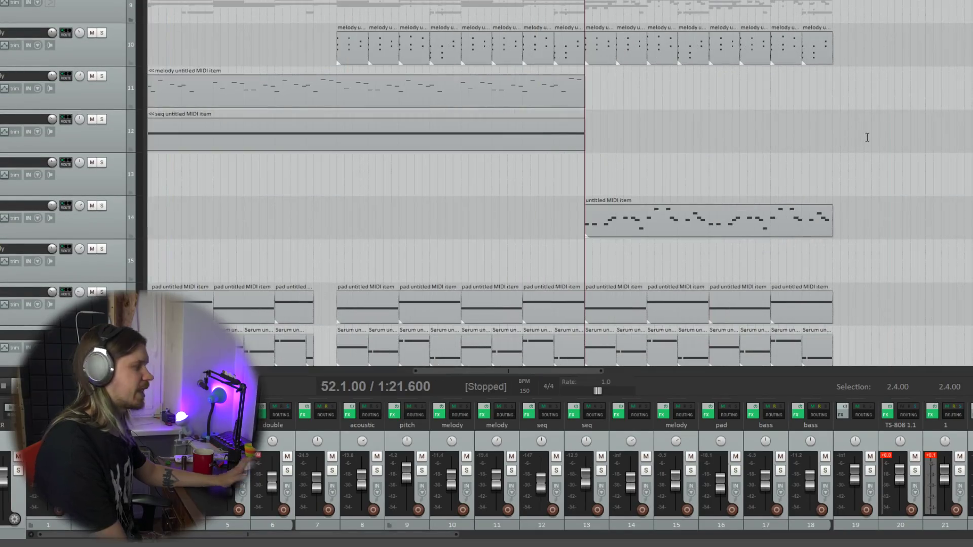
pyautogui.scroll(3, 881, 189)
pyautogui.press('F6')
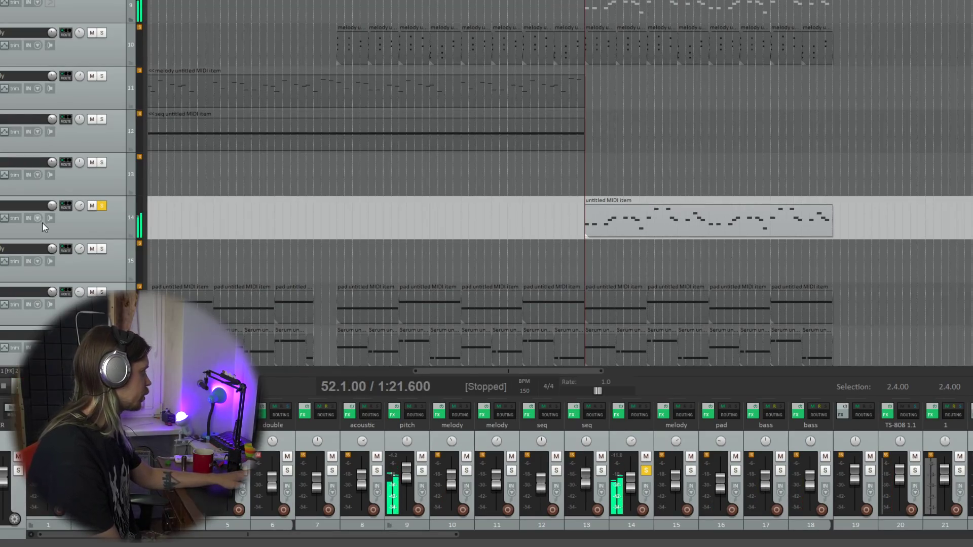
pyautogui.click(102, 205)
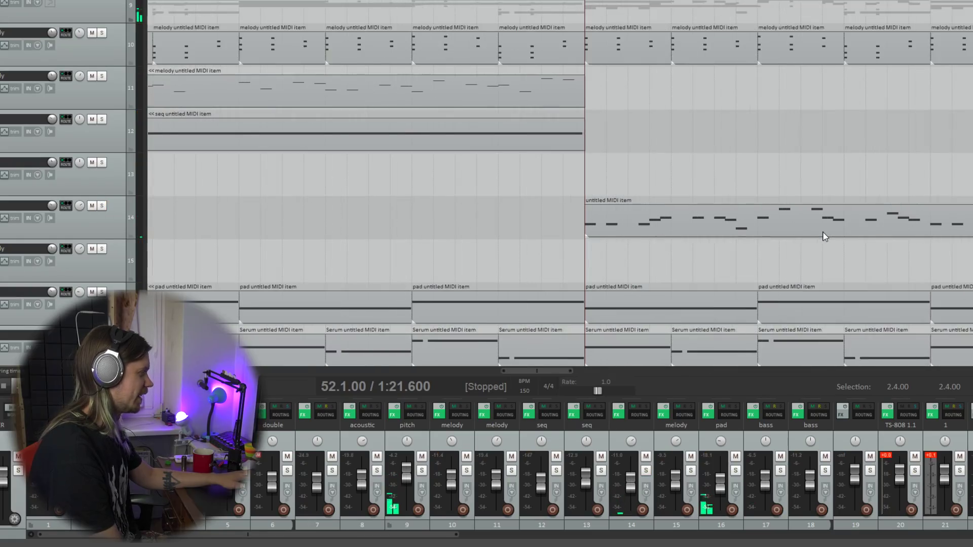
# Step: Look over the tracks around bar 52 and place the edit cursor at bar 60, where the pad and bass items end
pyautogui.scroll(-4, 486, 183)
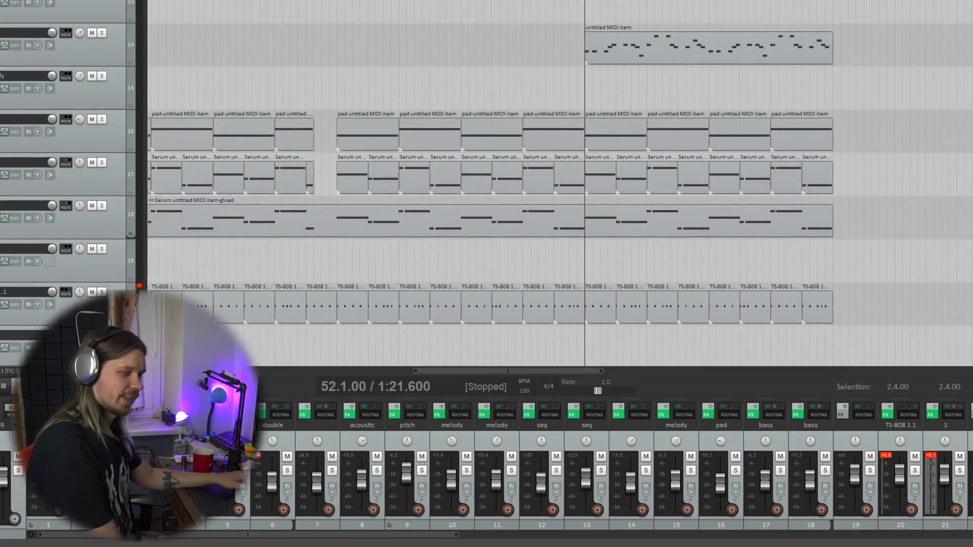
pyautogui.scroll(1, 486, 183)
pyautogui.scroll(8, 486, 183)
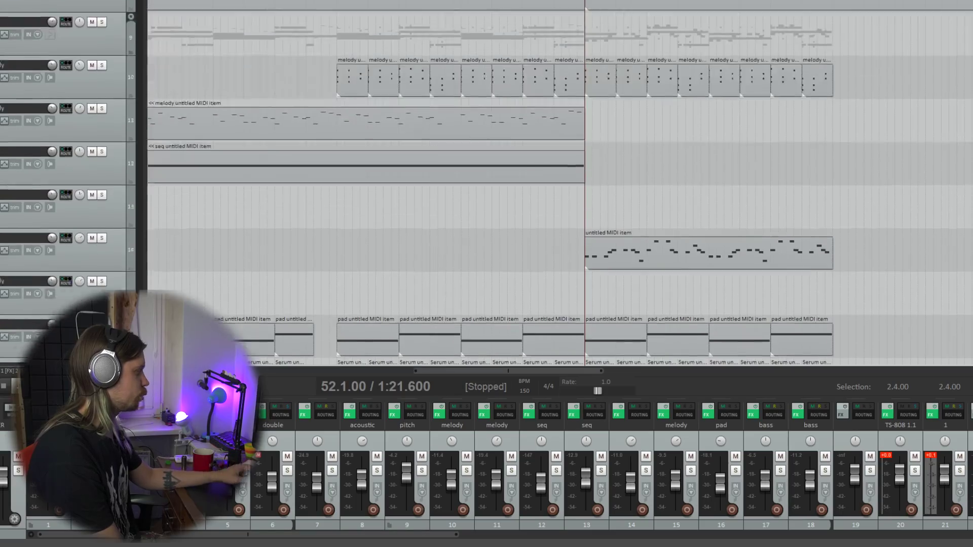
pyautogui.scroll(-8, 486, 182)
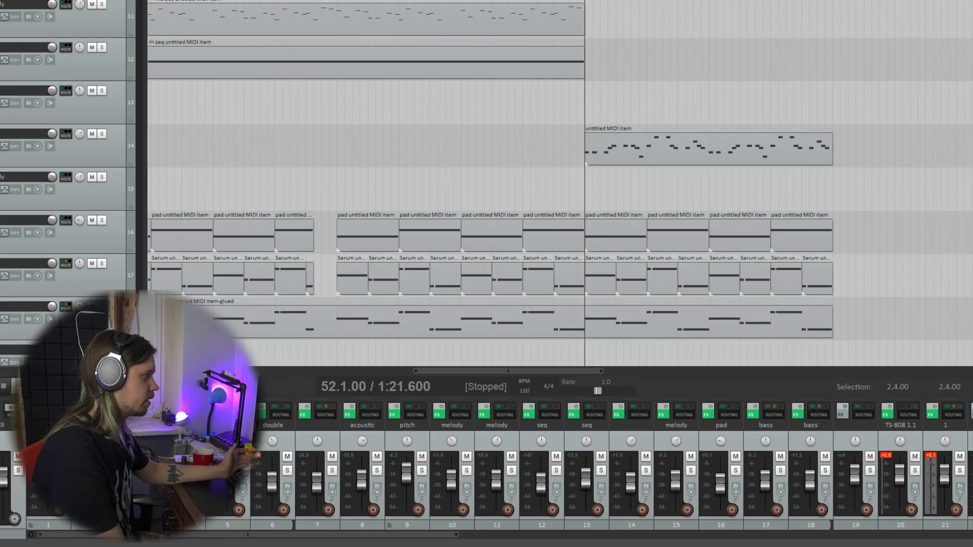
pyautogui.scroll(2, 557, 183)
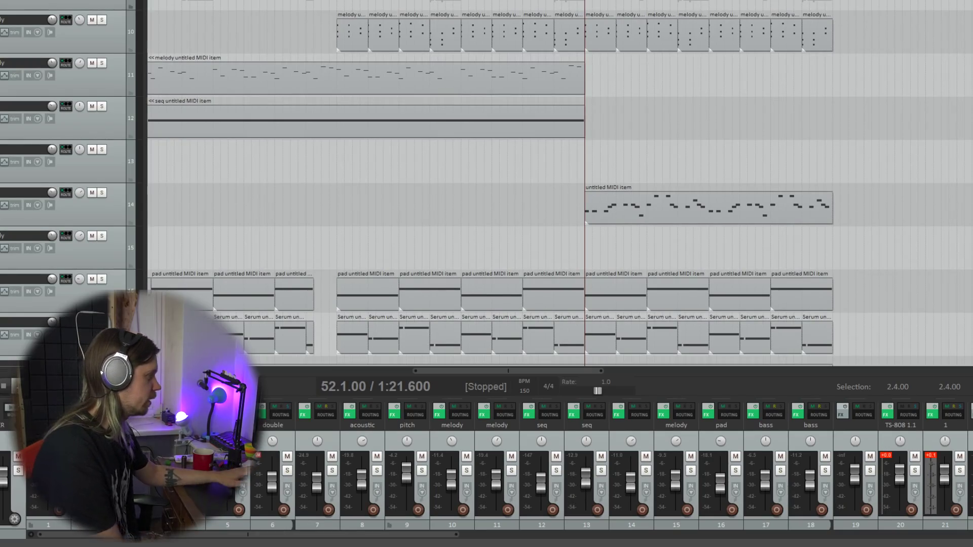
pyautogui.scroll(6, 945, 156)
pyautogui.click(833, 106)
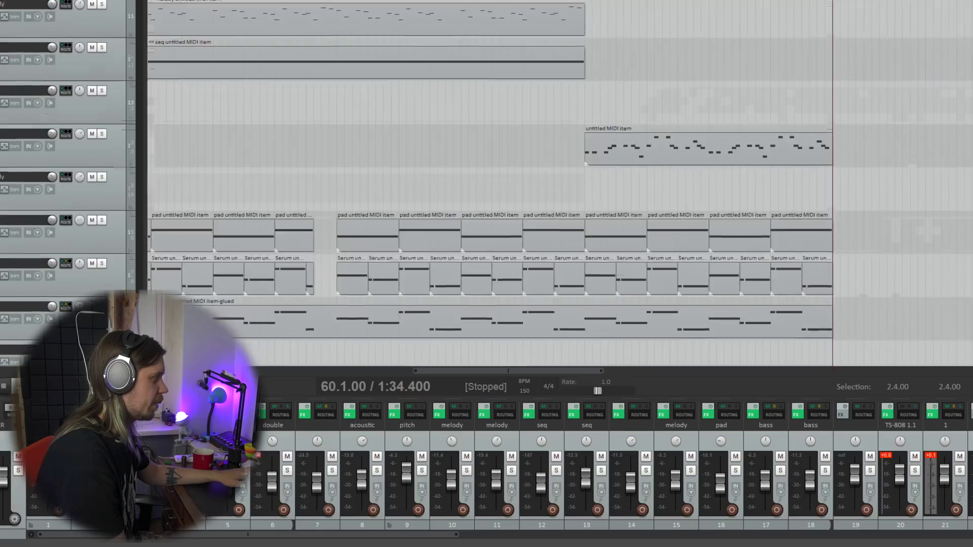
# Step: Look over the tracks after bar 60 and play all instruments from about bar 65 through the seq and melody entries
pyautogui.scroll(-8, 843, 105)
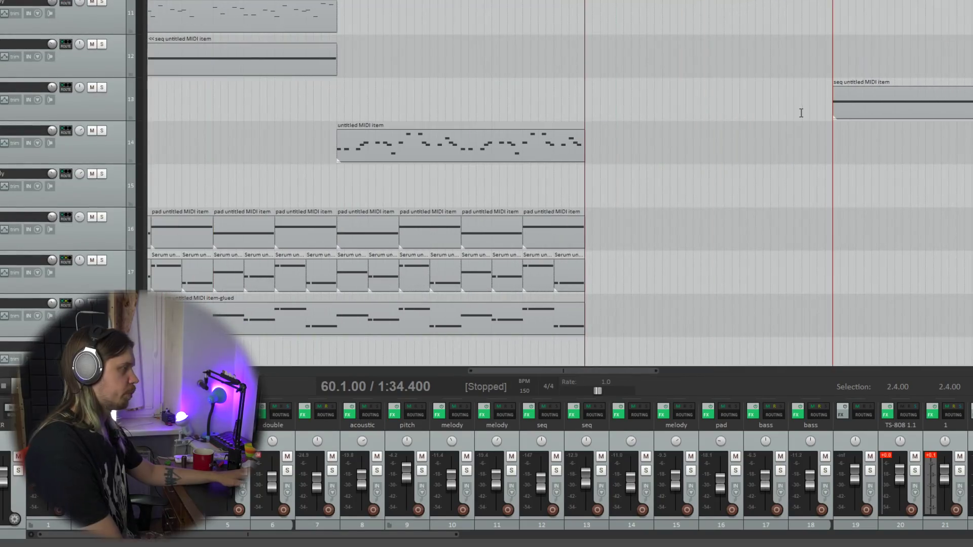
pyautogui.scroll(-3, 558, 182)
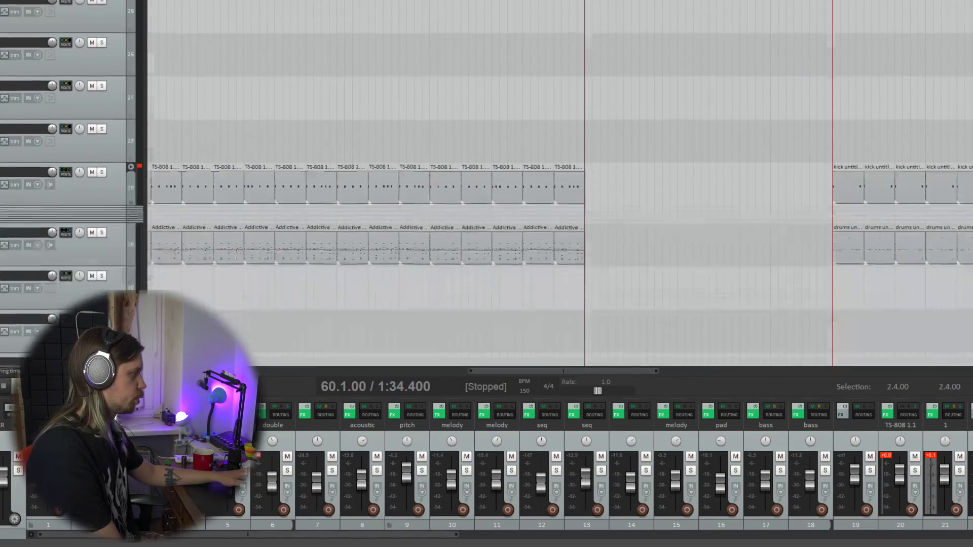
pyautogui.scroll(12, 557, 182)
pyautogui.scroll(-8, 557, 182)
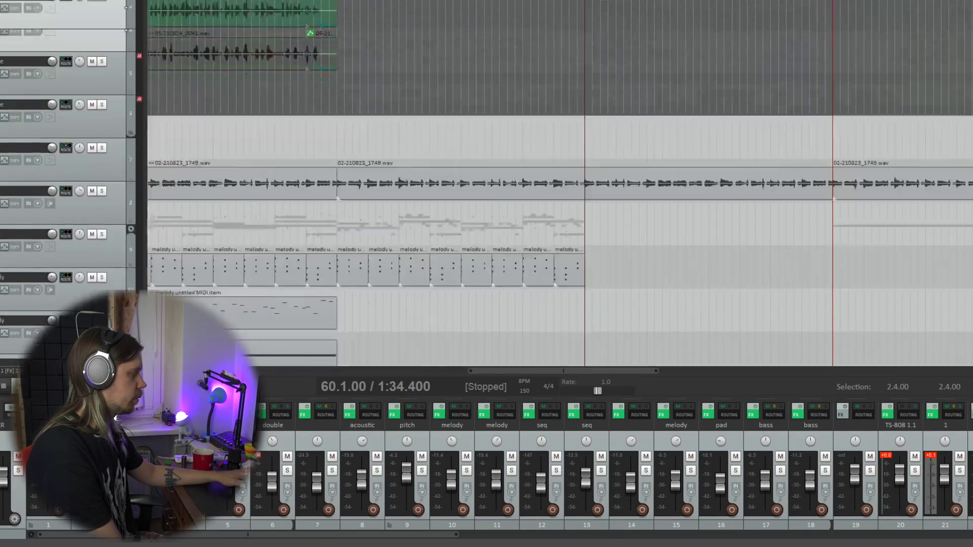
pyautogui.scroll(3, 558, 183)
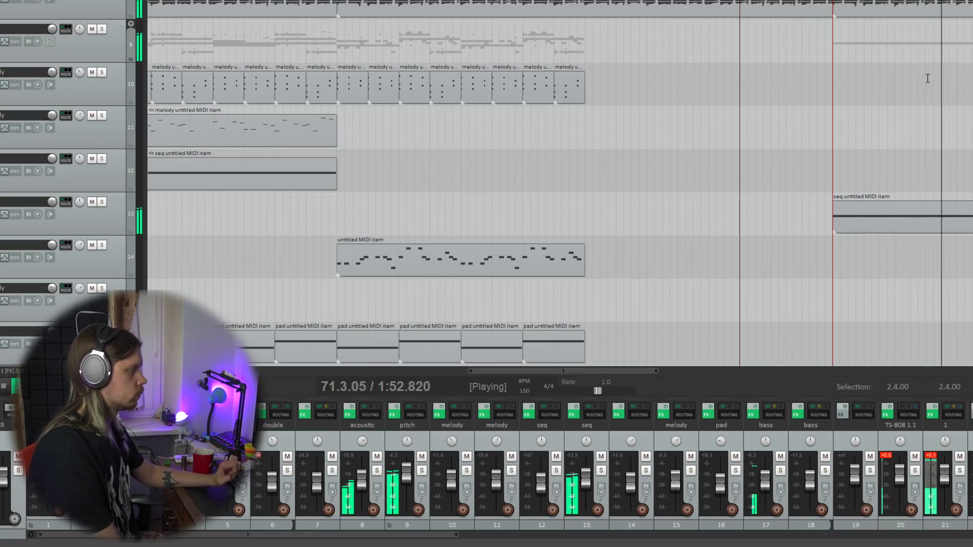
pyautogui.scroll(-2, 920, 91)
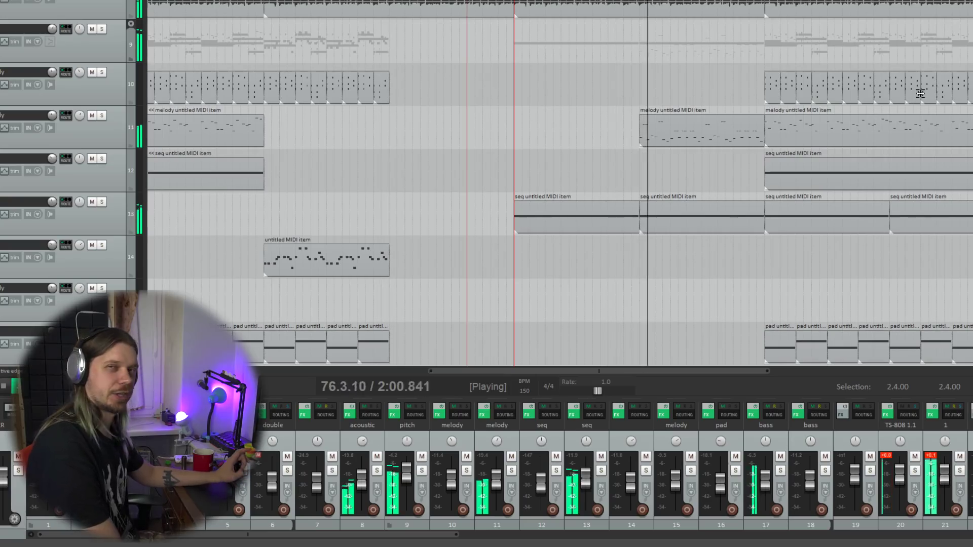
pyautogui.press('space')
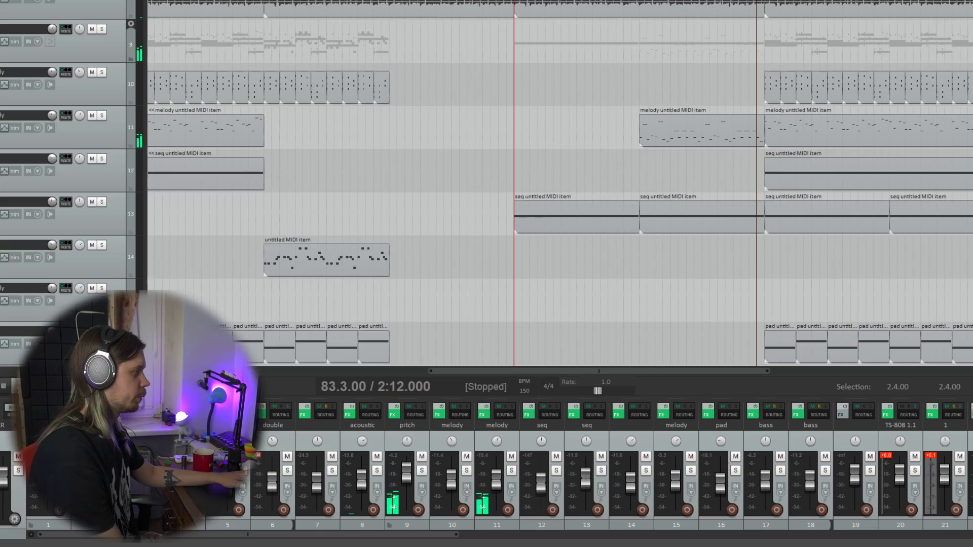
# Step: Unmute the folder on track 1 that holds the recorded audio tracks 2 to 6
pyautogui.scroll(-6, 869, 123)
pyautogui.scroll(5, 869, 123)
pyautogui.scroll(-2, 869, 123)
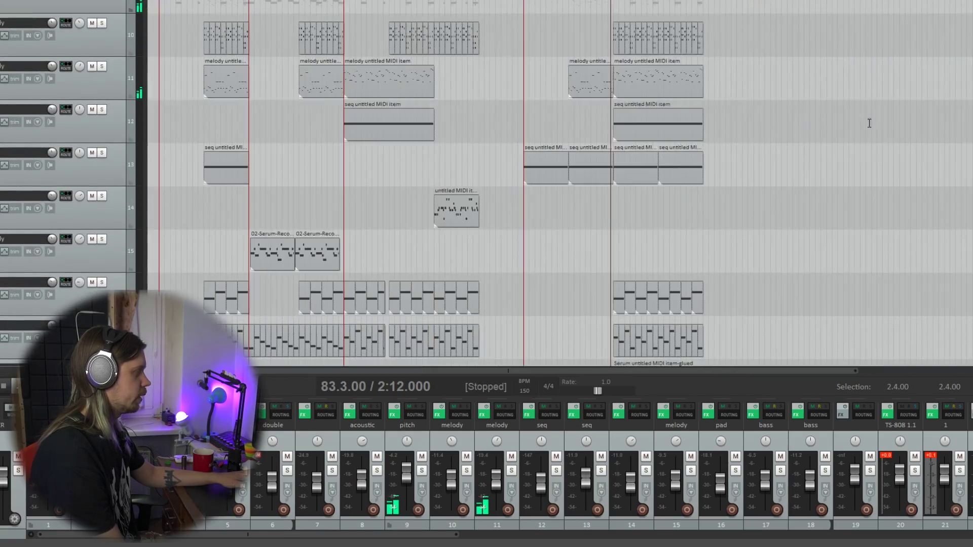
pyautogui.scroll(10, 557, 178)
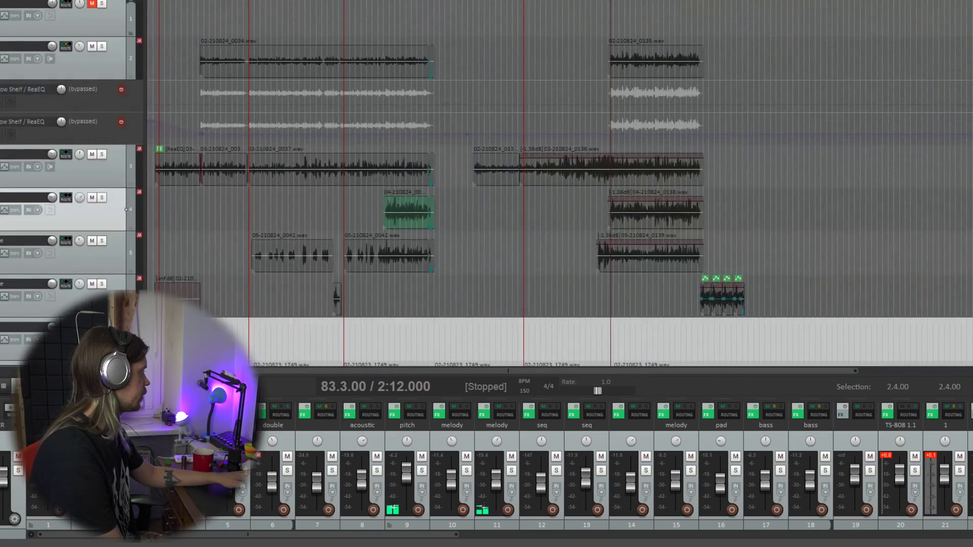
pyautogui.click(93, 4)
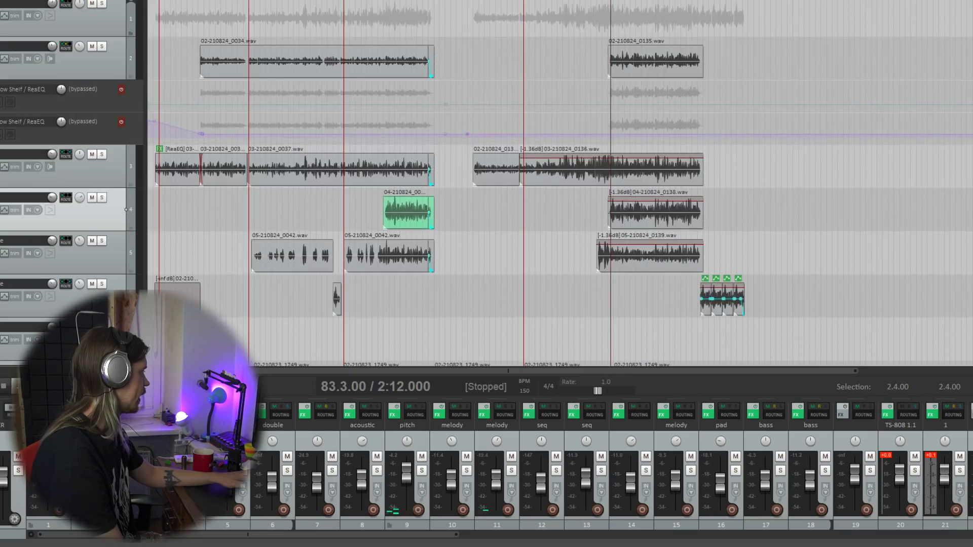
# Step: Examine the recorded audio on tracks 2 to 6, placing the edit cursor at bars 3, 81 and 96
pyautogui.scroll(4, 455, 65)
pyautogui.scroll(-3, 455, 65)
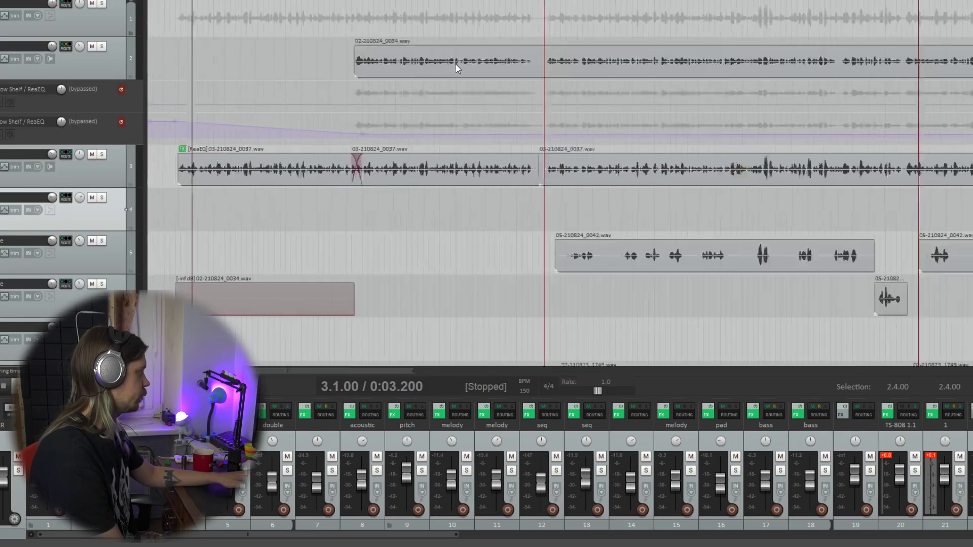
pyautogui.scroll(-2, 455, 64)
pyautogui.click(494, 299)
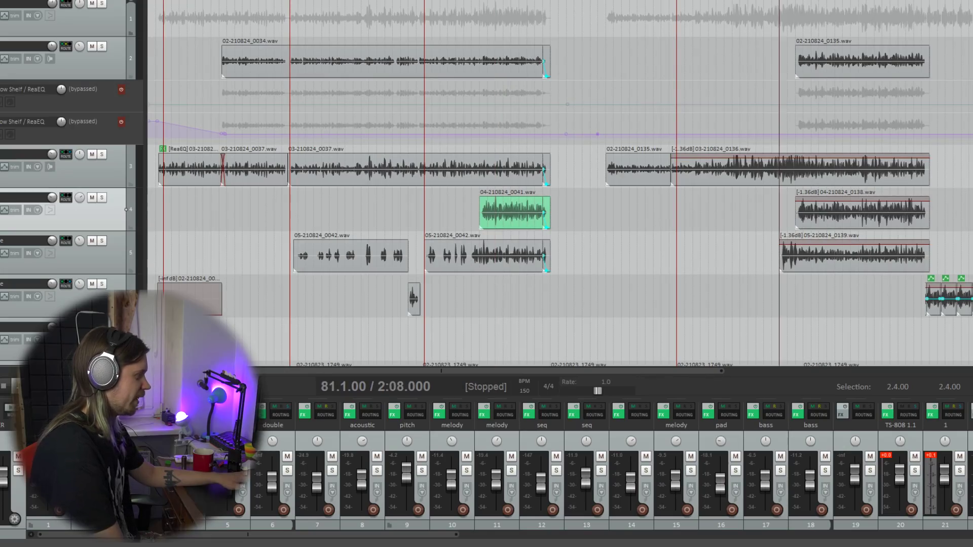
pyautogui.click(897, 335)
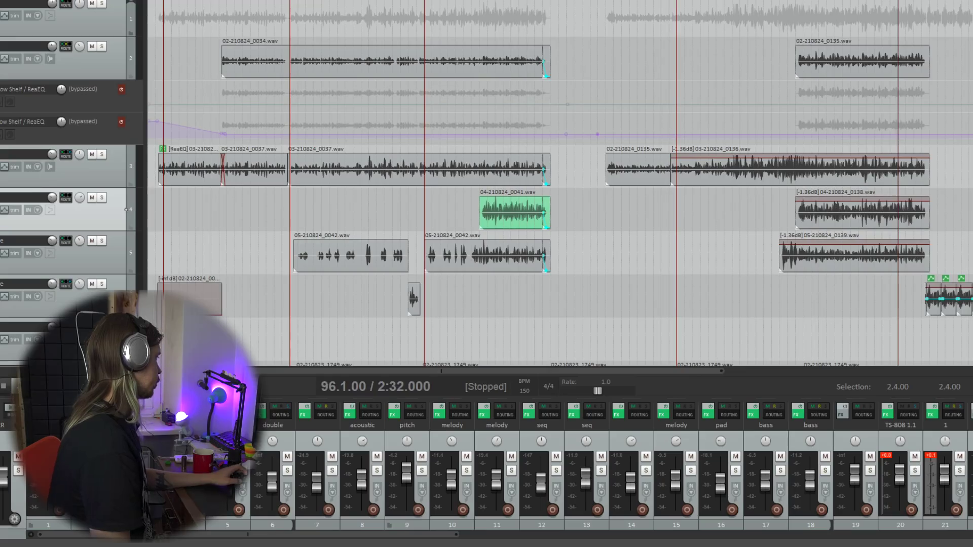
# Step: Place the edit cursor at bar 2 and look over the whole arrangement down to the drum tracks and back
pyautogui.scroll(-3, 521, 142)
pyautogui.scroll(-10, 521, 141)
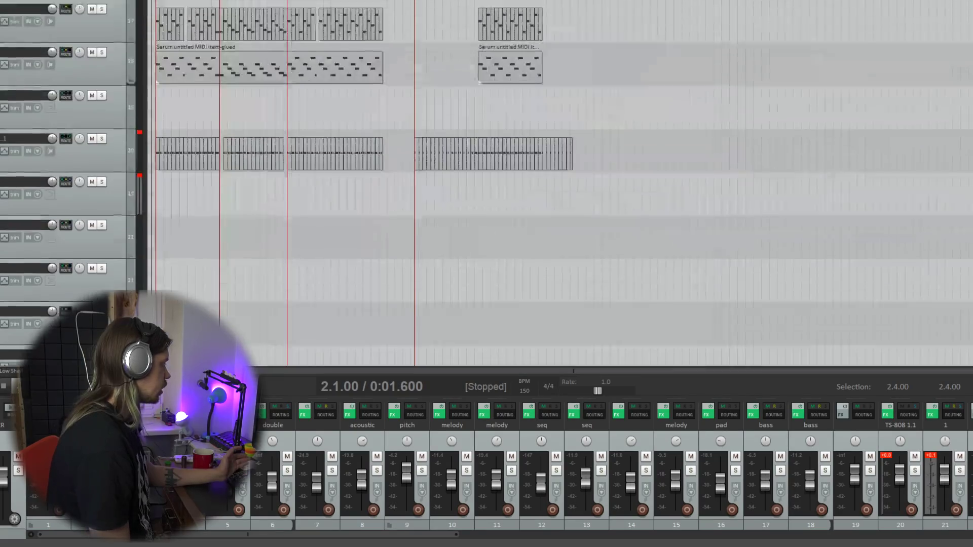
pyautogui.scroll(10, 557, 183)
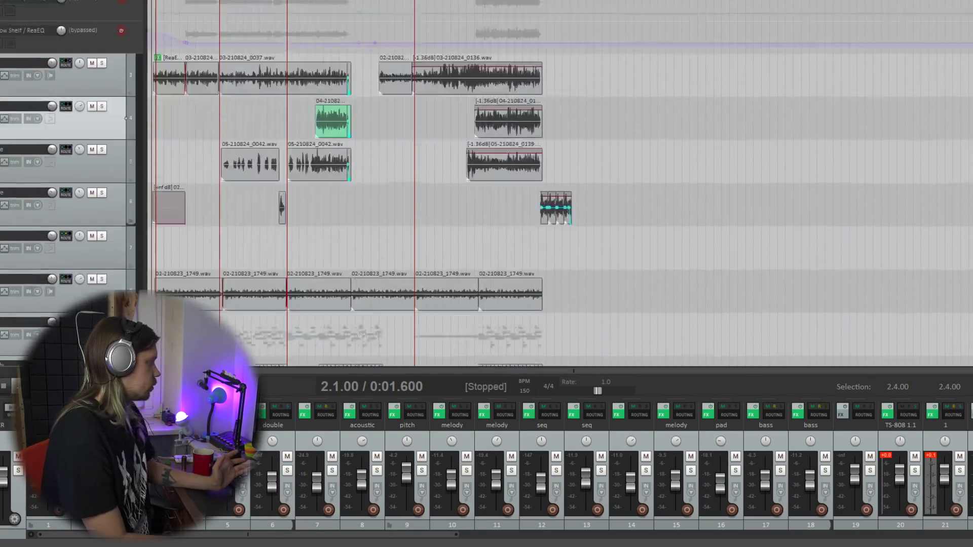